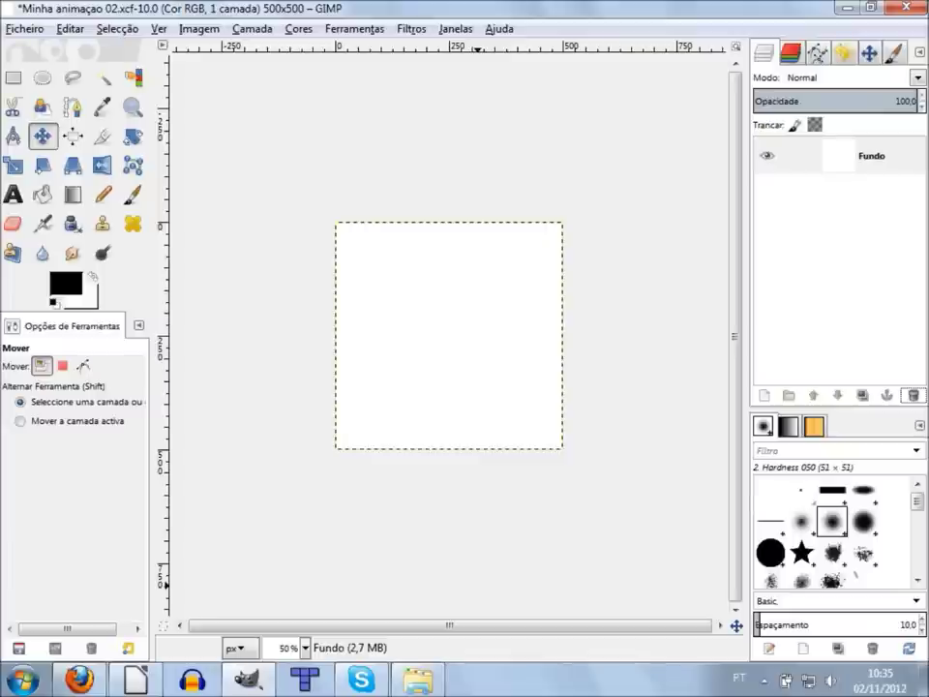
Step: Add the text 'TV Guarapa' in Segoe UI Bold at size 70
left_click(12, 195)
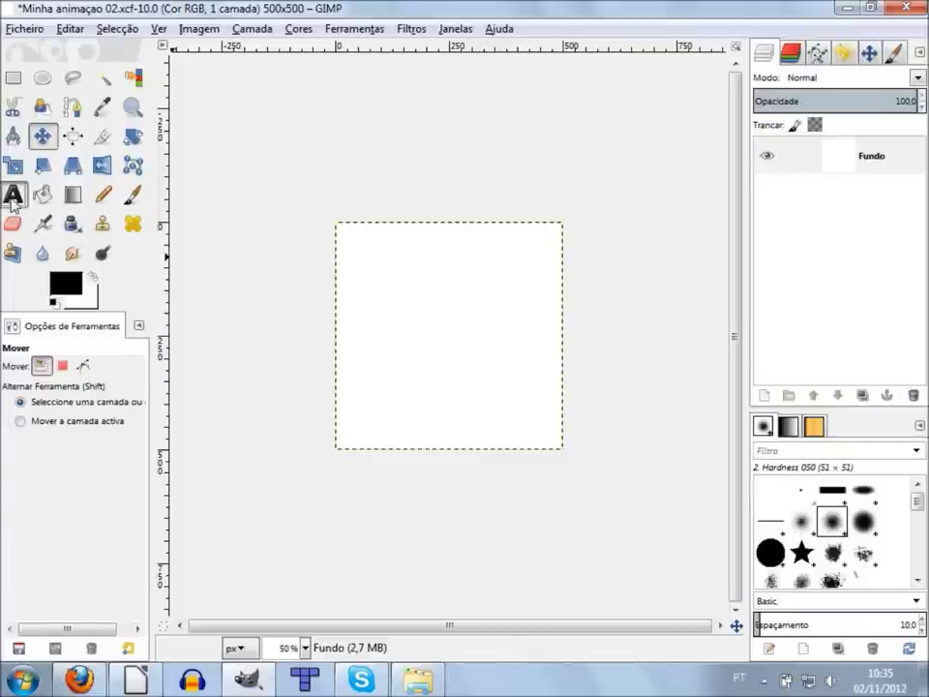
scroll(423, 352, "up", 1, "ctrl")
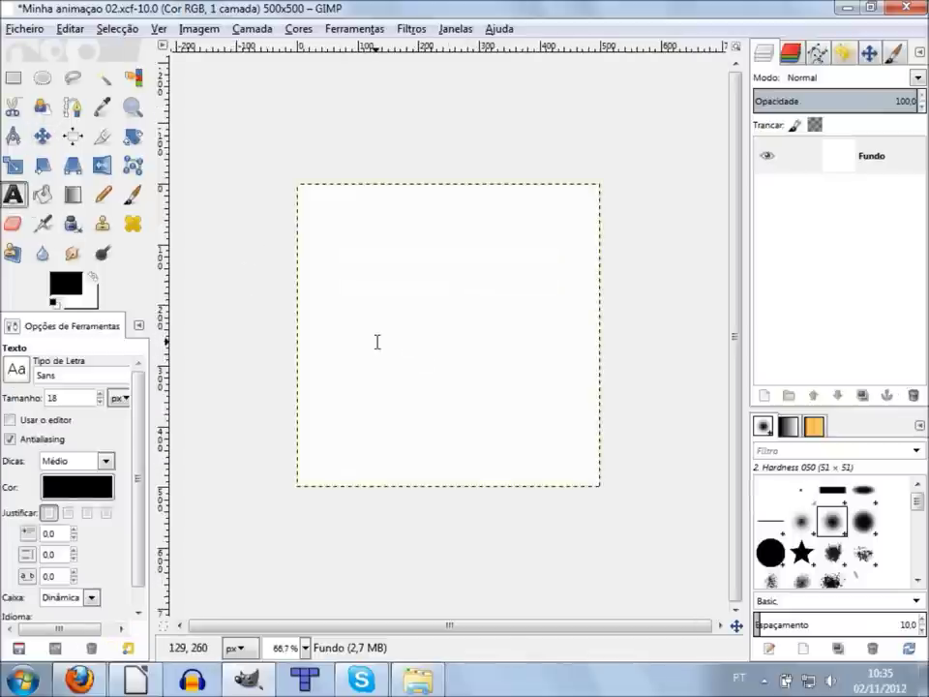
left_click(374, 342)
type("TV")
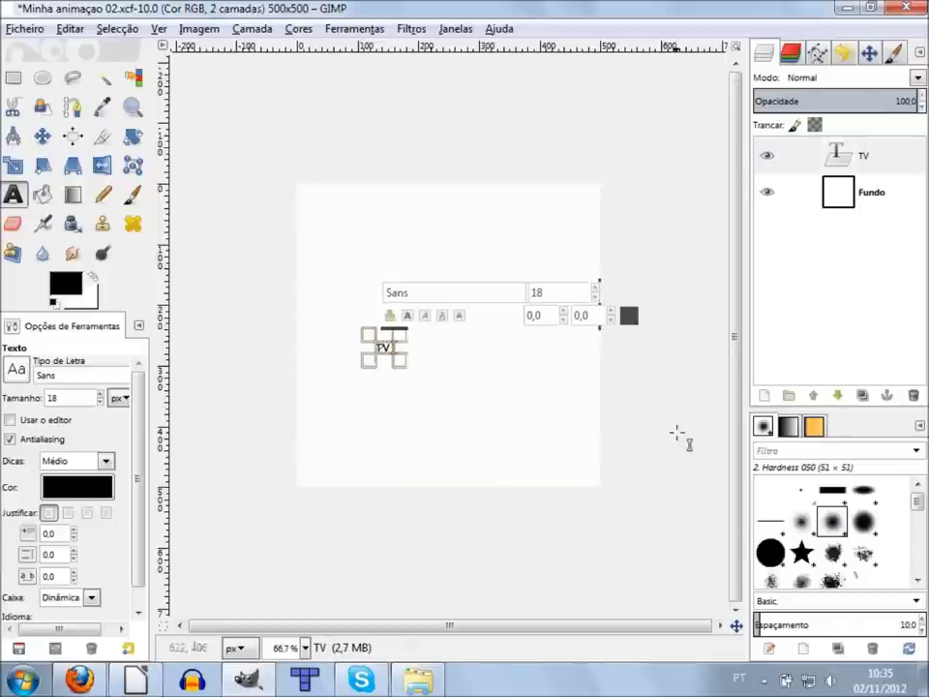
type(" Guarapa")
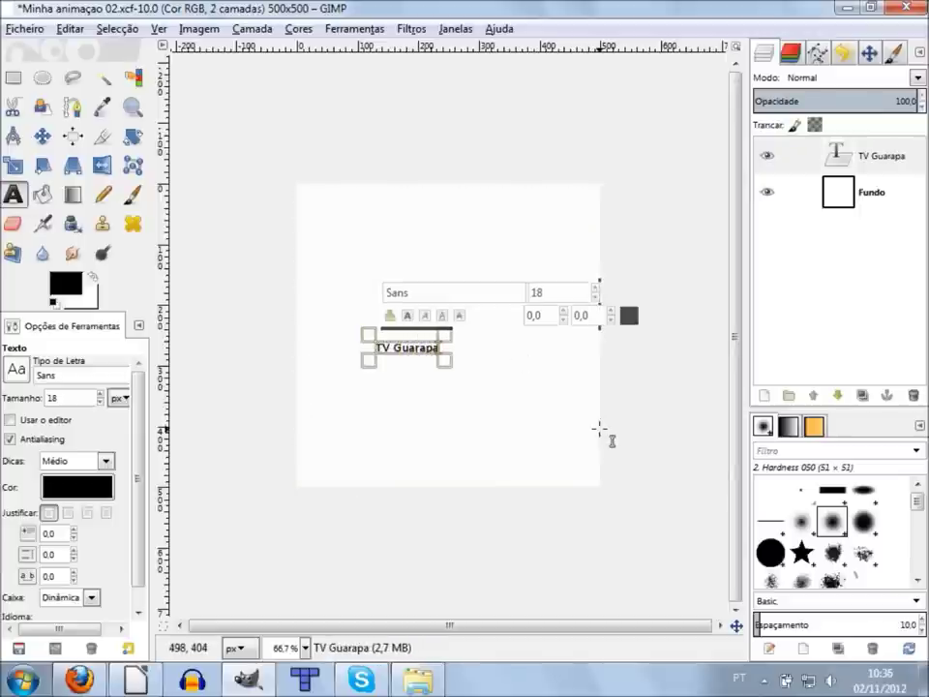
key("ctrl+a")
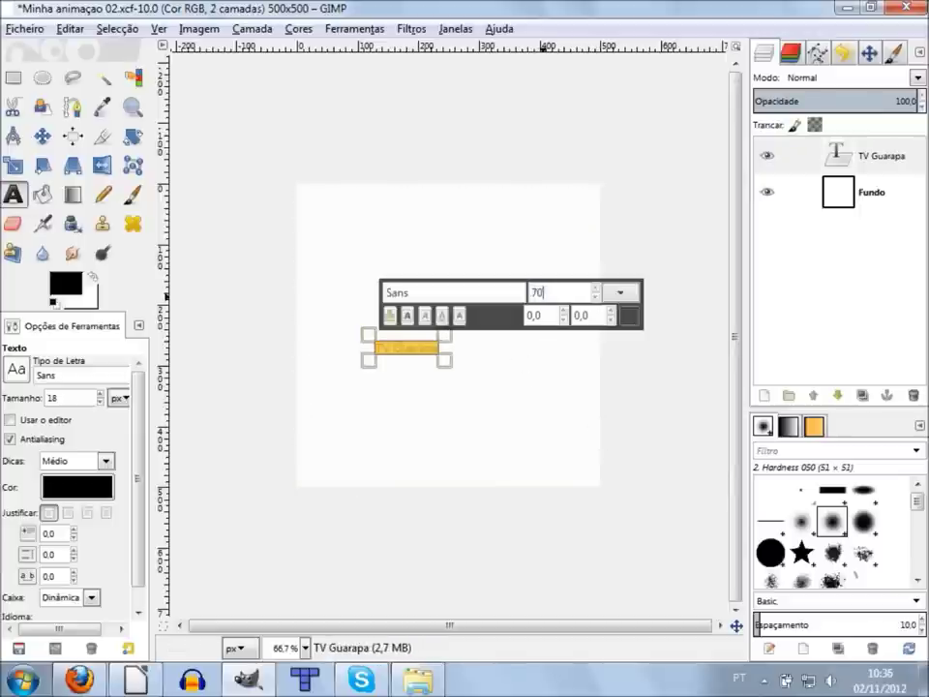
key("Return")
triple_click(441, 292)
type("seg")
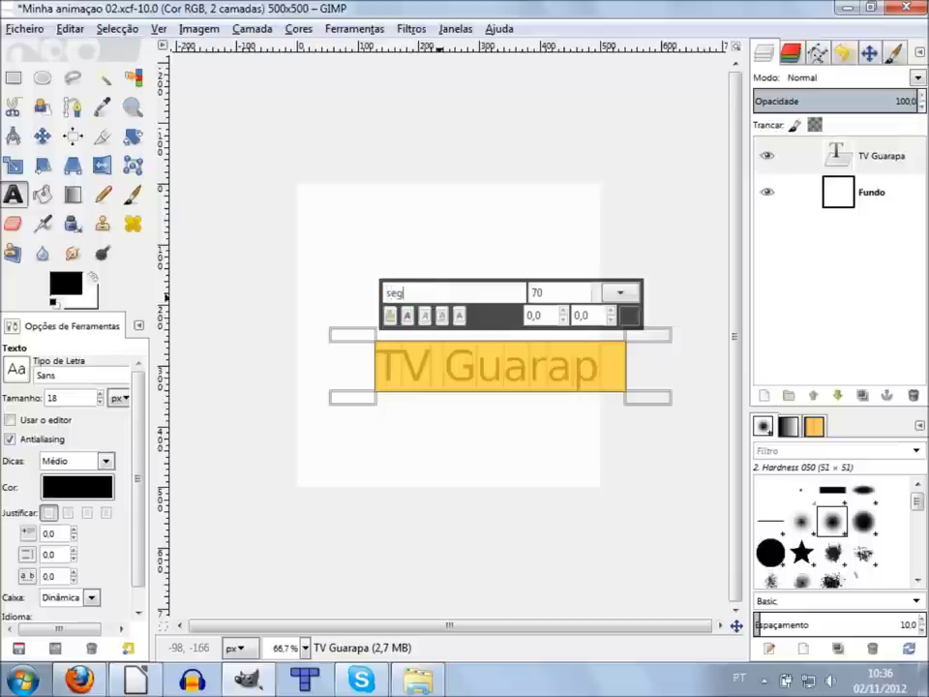
left_click(456, 452)
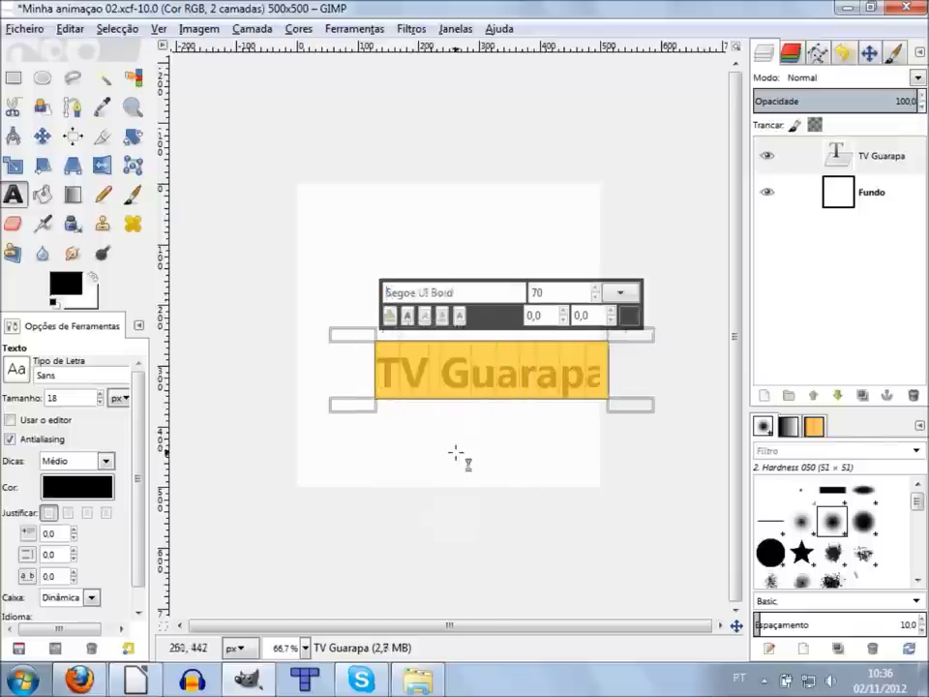
key("Escape")
Step: Centre the text layer horizontally and vertically on the image
left_click(72, 137)
left_click(397, 373)
left_click(62, 424)
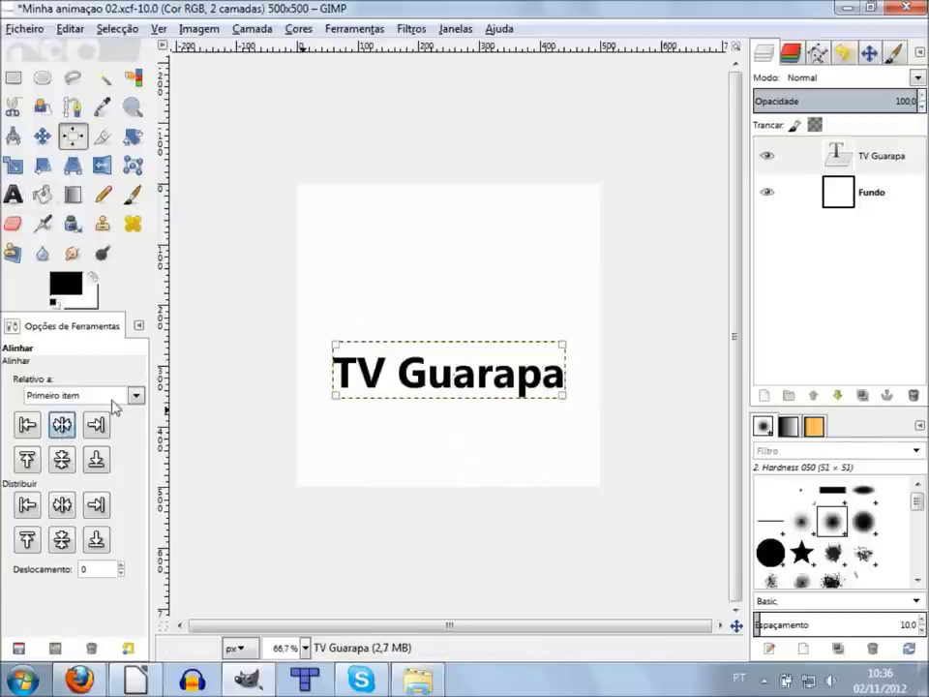
left_click(62, 460)
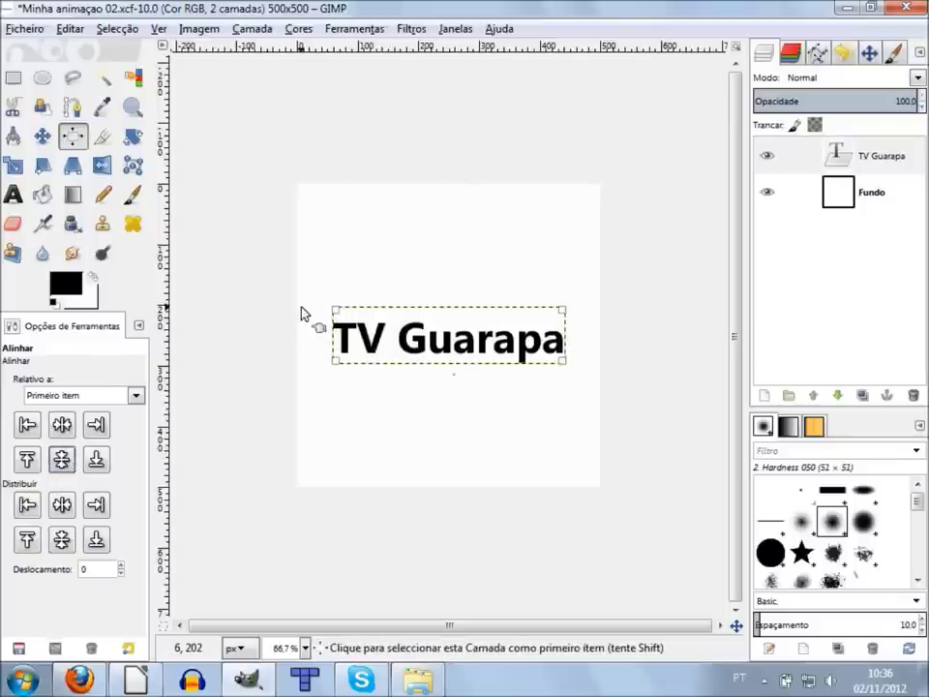
key("m")
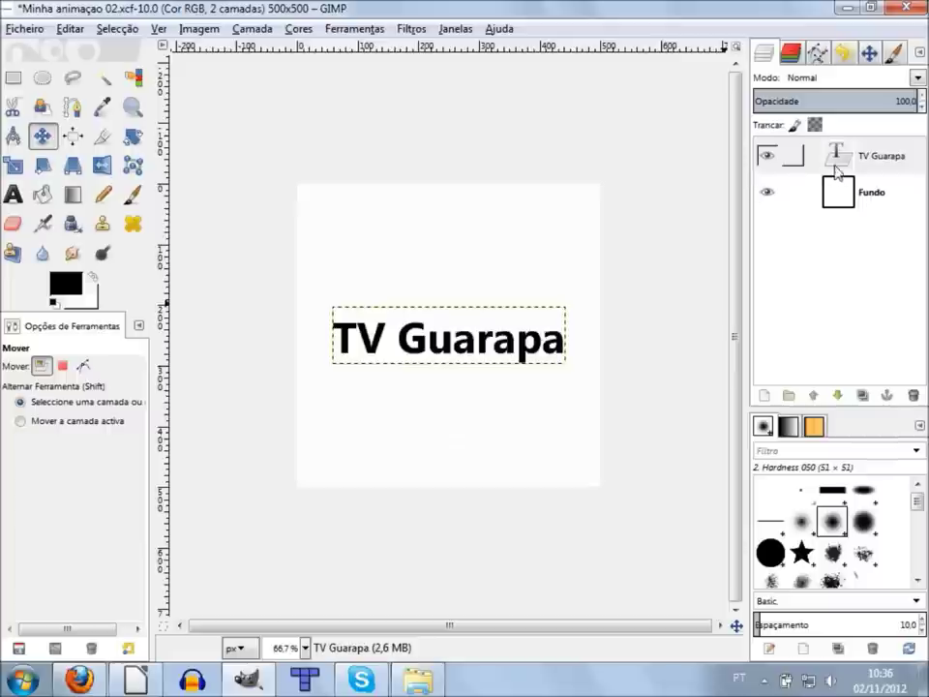
Step: Delete and restore the TV Guarapa layer, then close the filters list unused
left_click(838, 155)
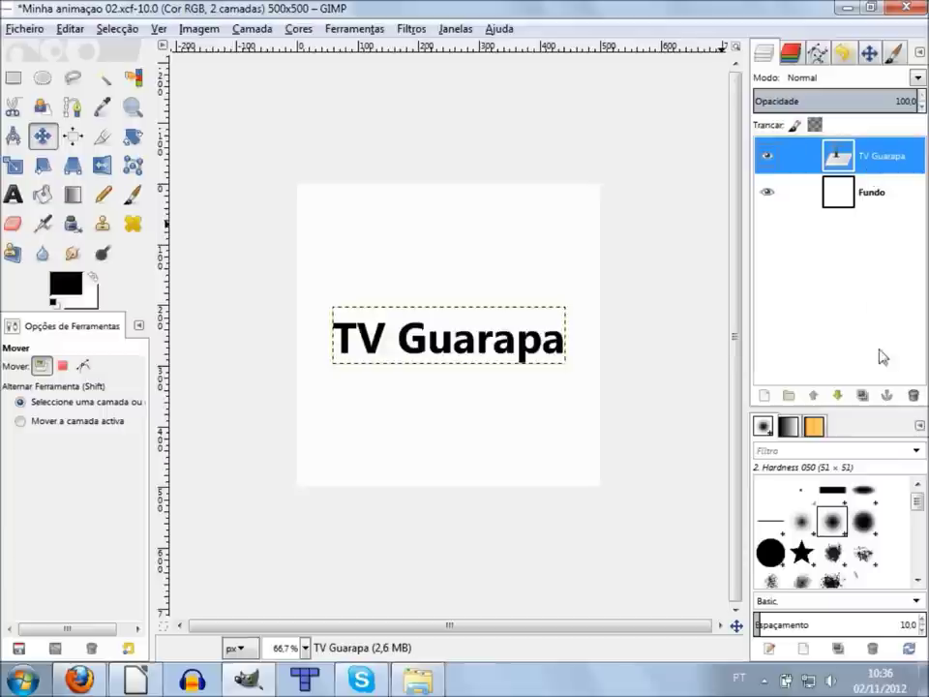
left_click(912, 395)
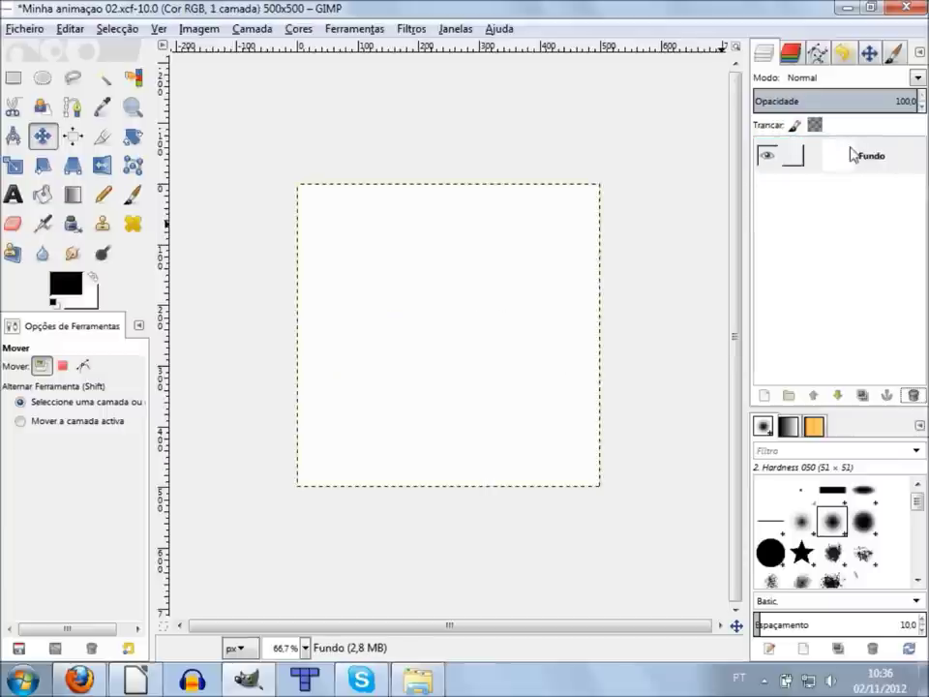
left_click(797, 156)
left_click(838, 172)
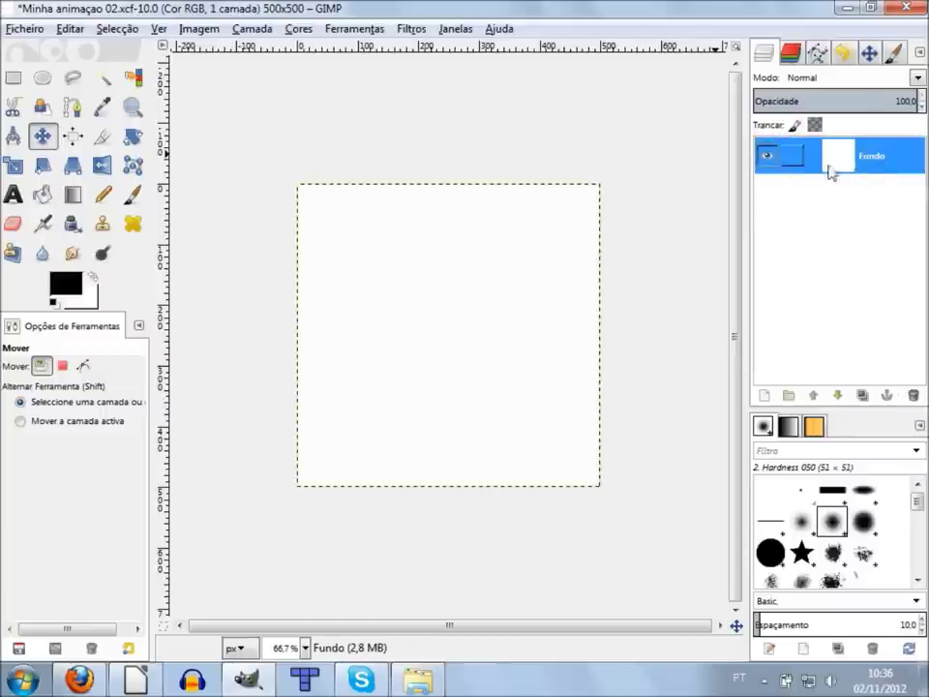
left_click(412, 28)
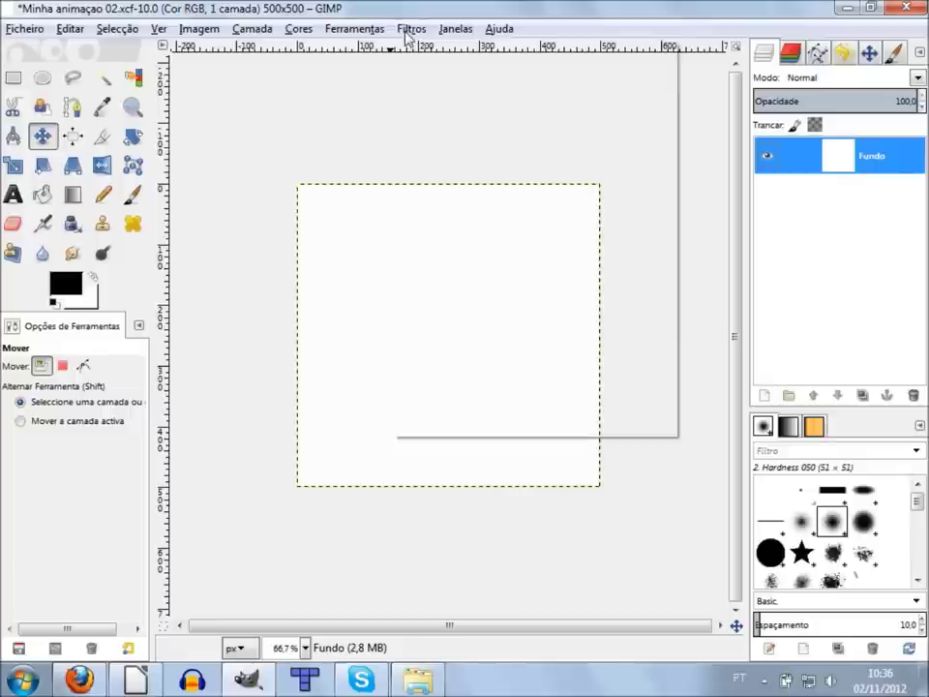
mouse_move(443, 359)
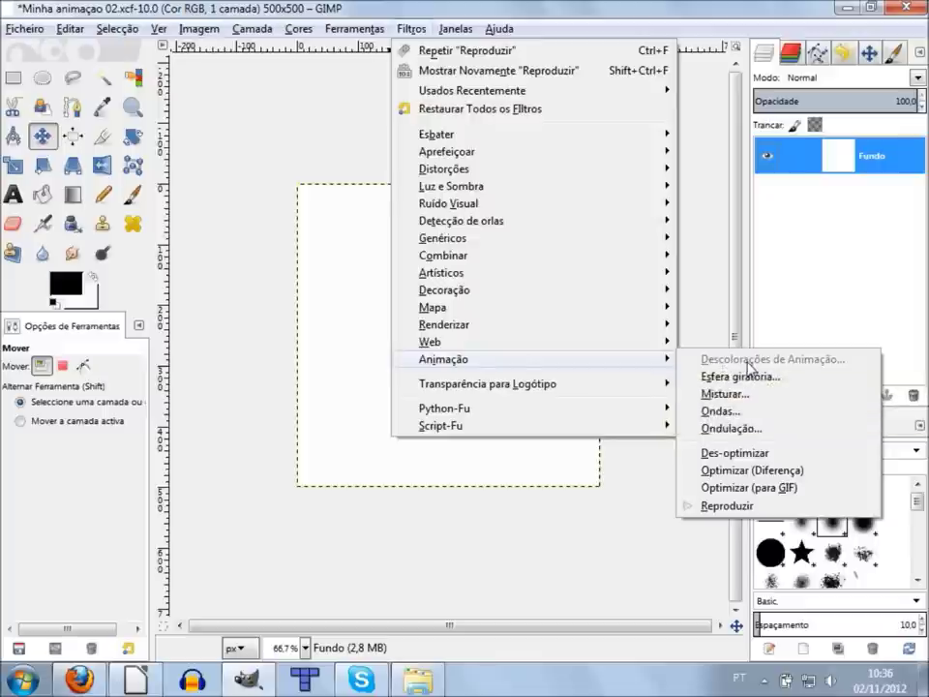
left_click(853, 241)
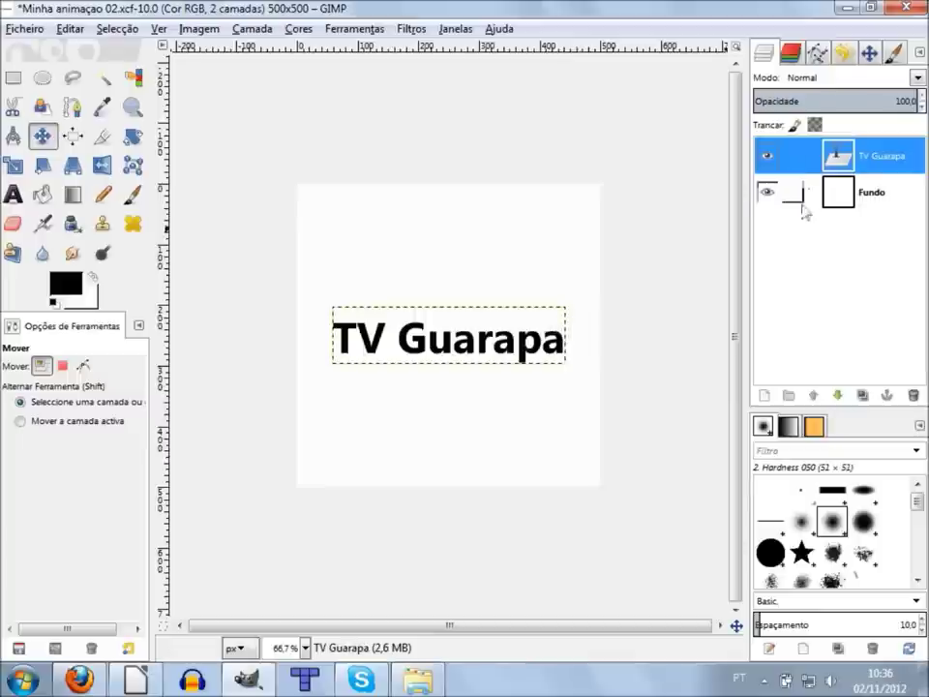
Step: Reselect the TV Guarapa layer and open the Descolorações de Animação filter
left_click(856, 199)
left_click(852, 164)
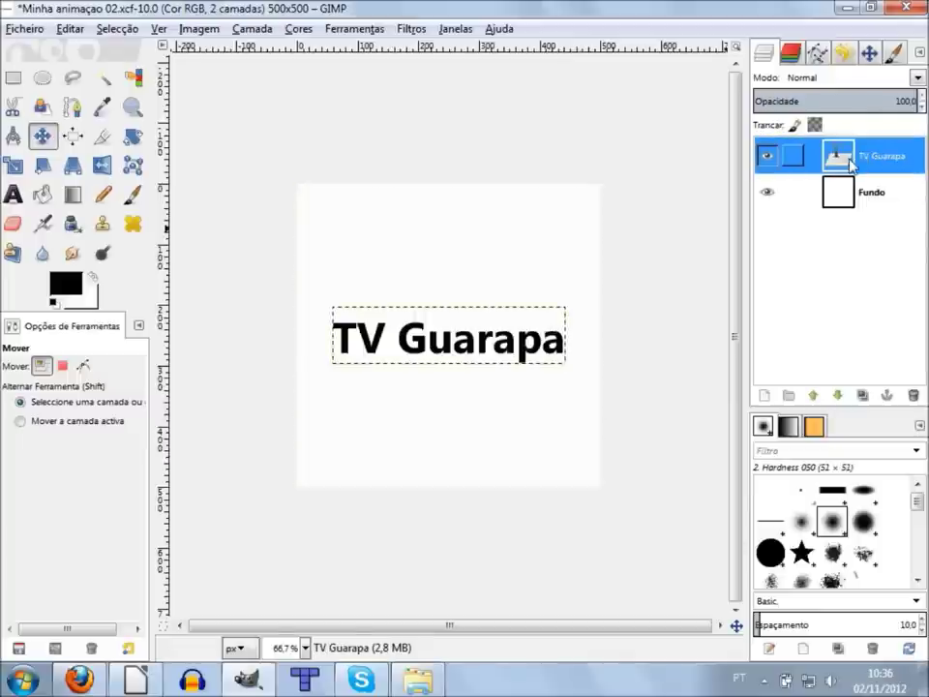
left_click(411, 28)
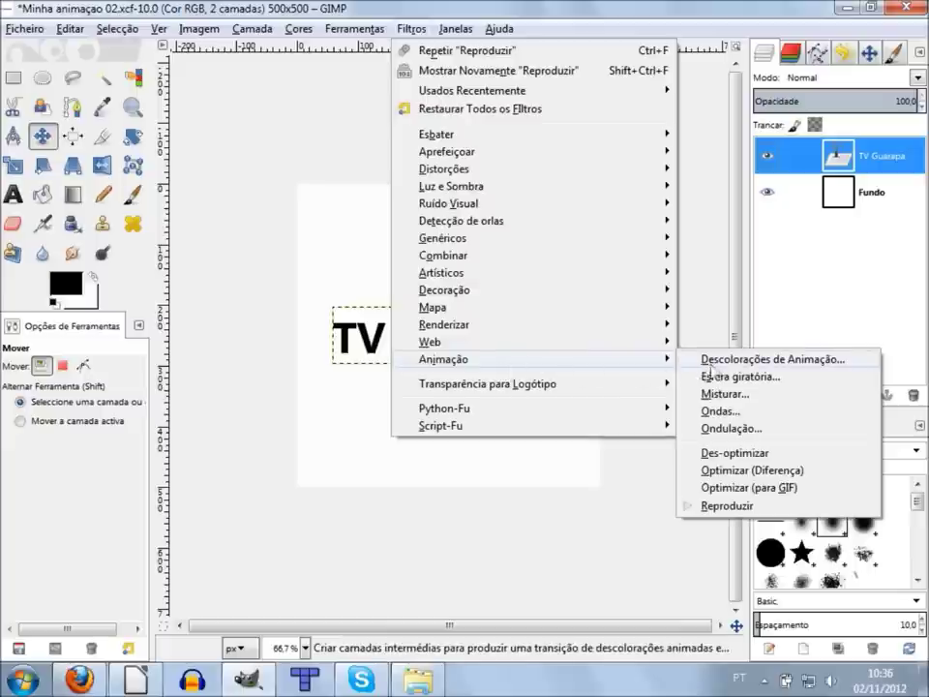
left_click(712, 360)
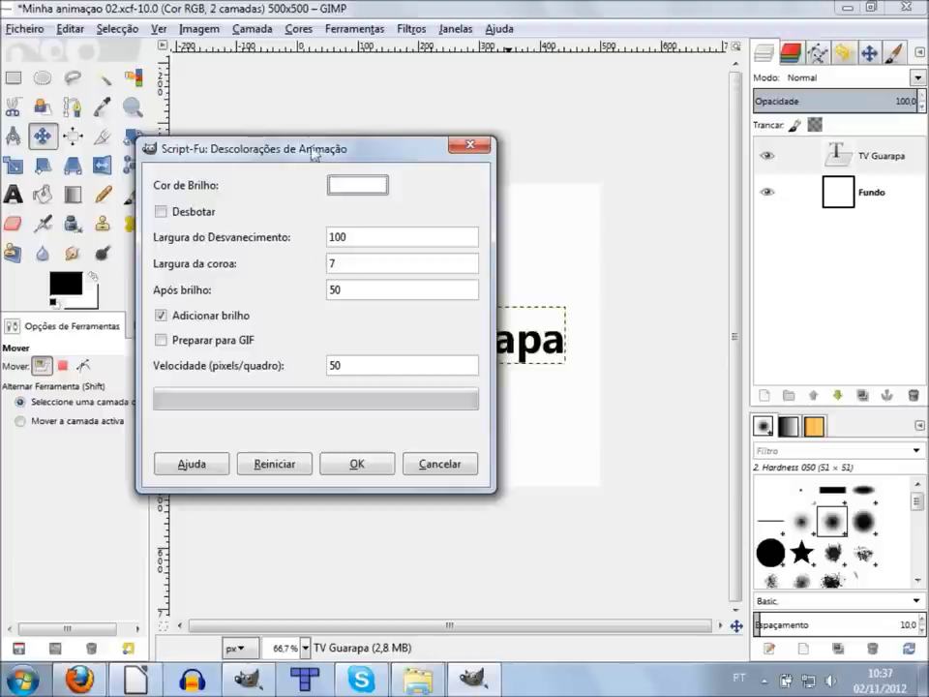
Step: Run Descolorações de Animação with default values 100, 7, 50 and 50
left_click_drag(274, 158, 582, 237)
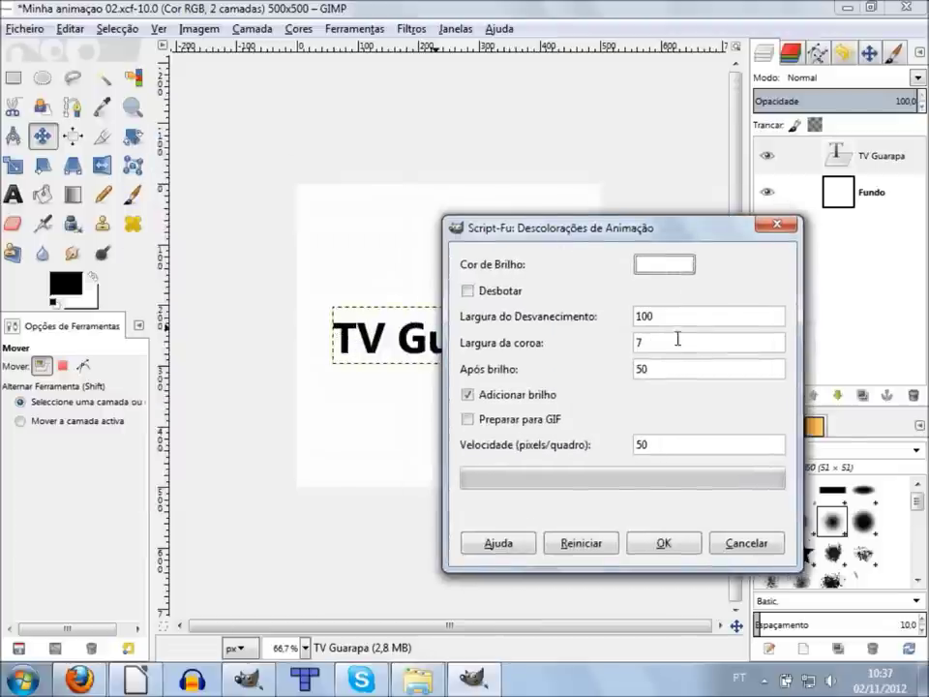
left_click_drag(554, 228, 382, 173)
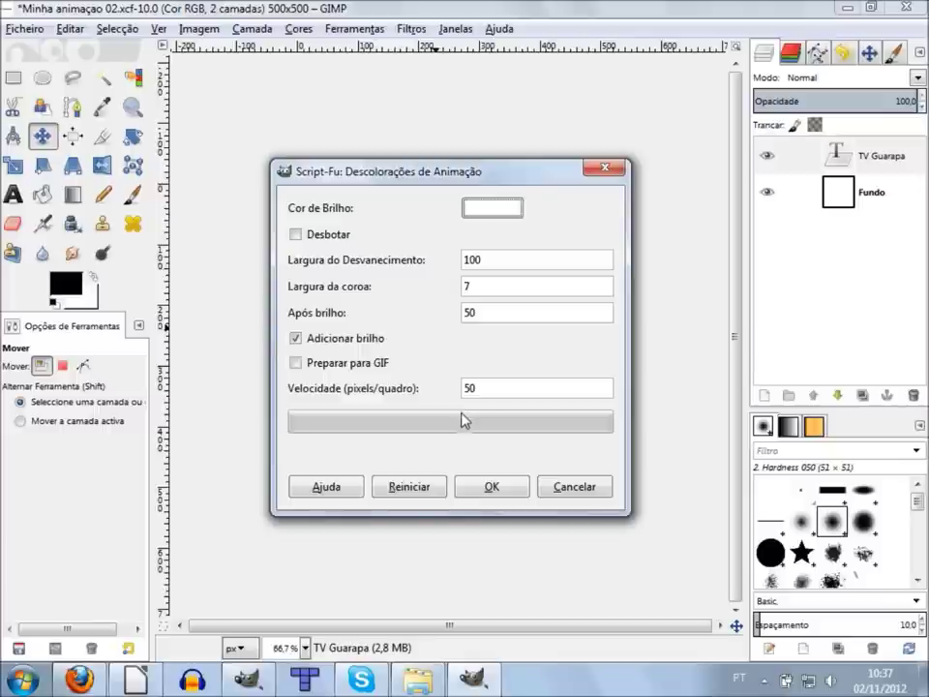
left_click(500, 493)
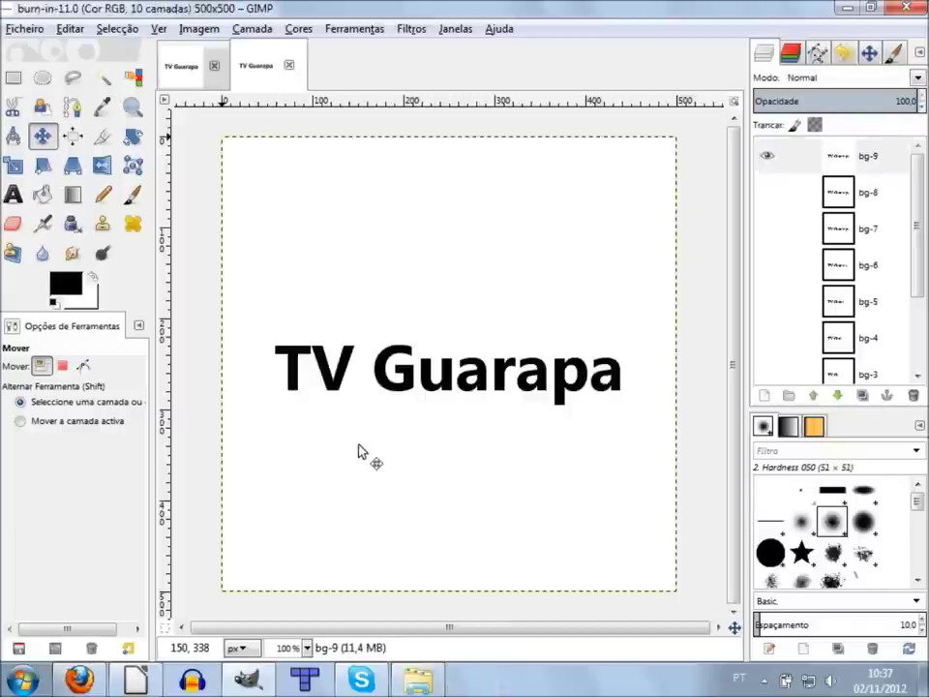
Step: Hide the top frame bg-9 and show the first frame bg-0
left_click(770, 167)
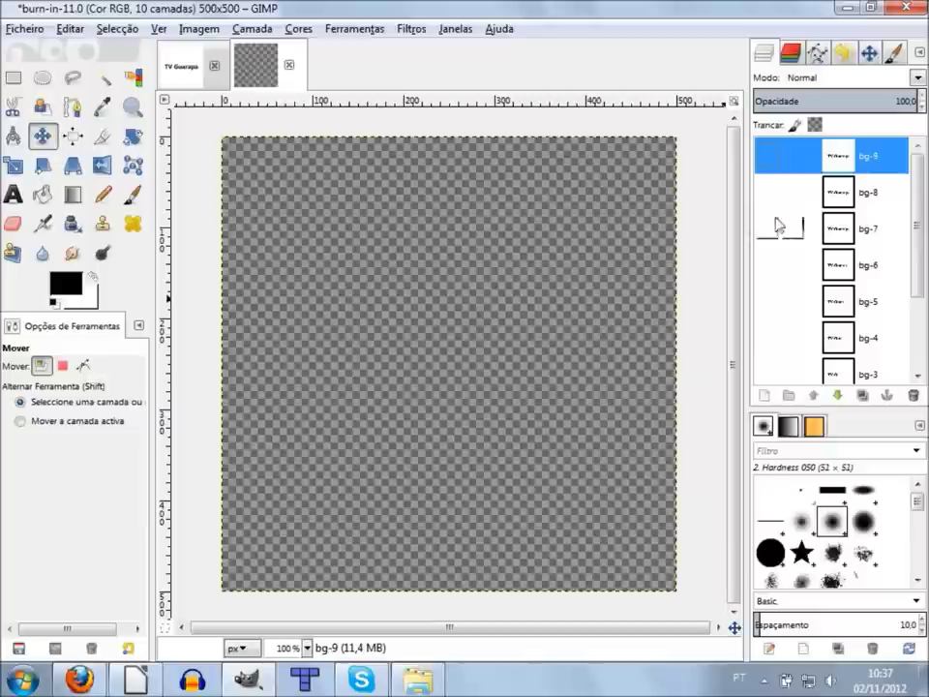
scroll(778, 189, "down", 1)
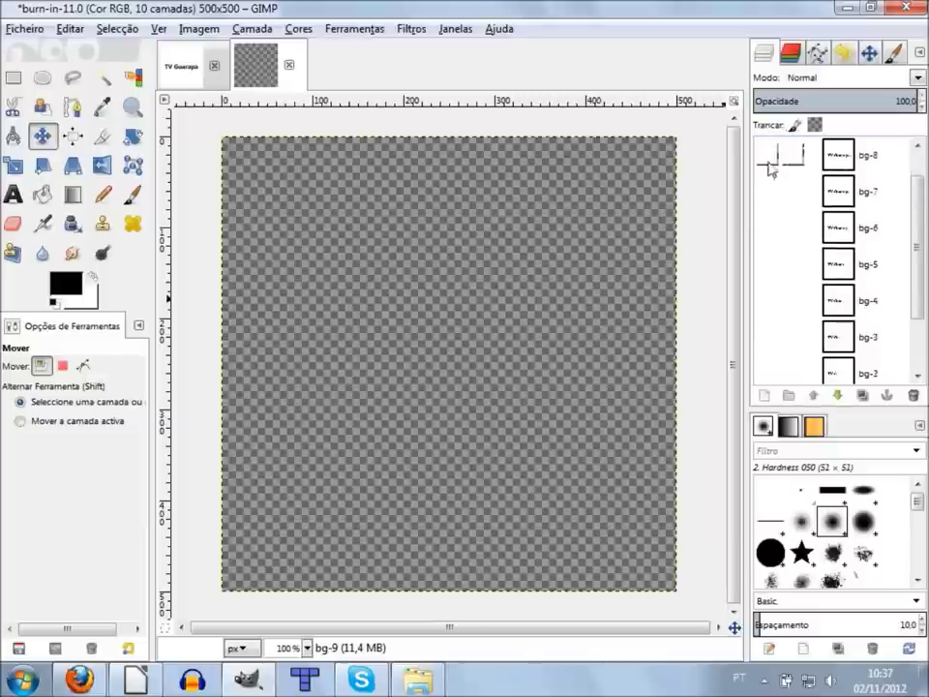
scroll(774, 213, "down", 2)
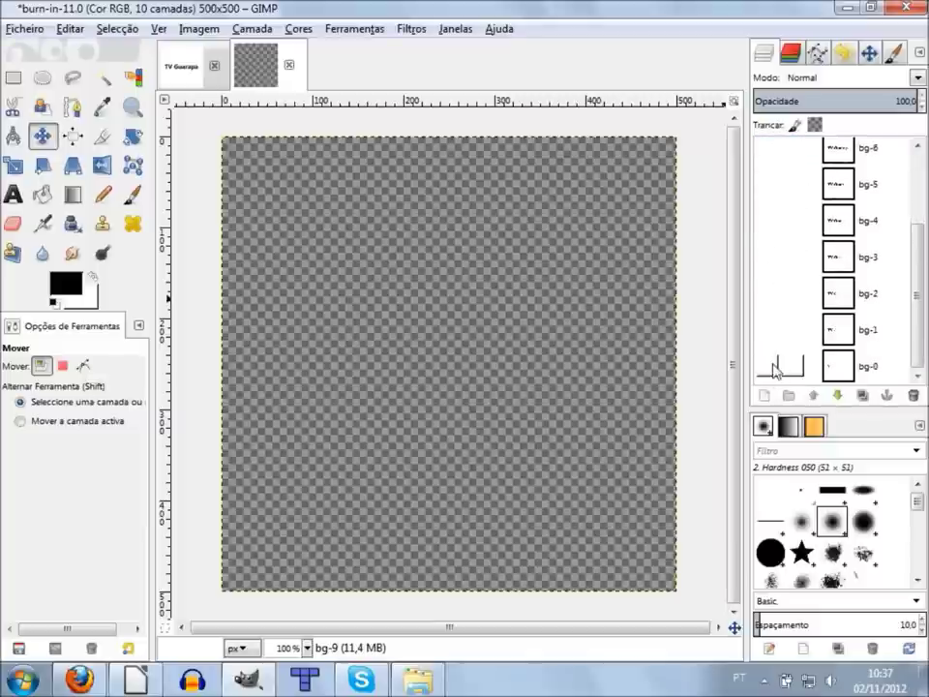
left_click(768, 366)
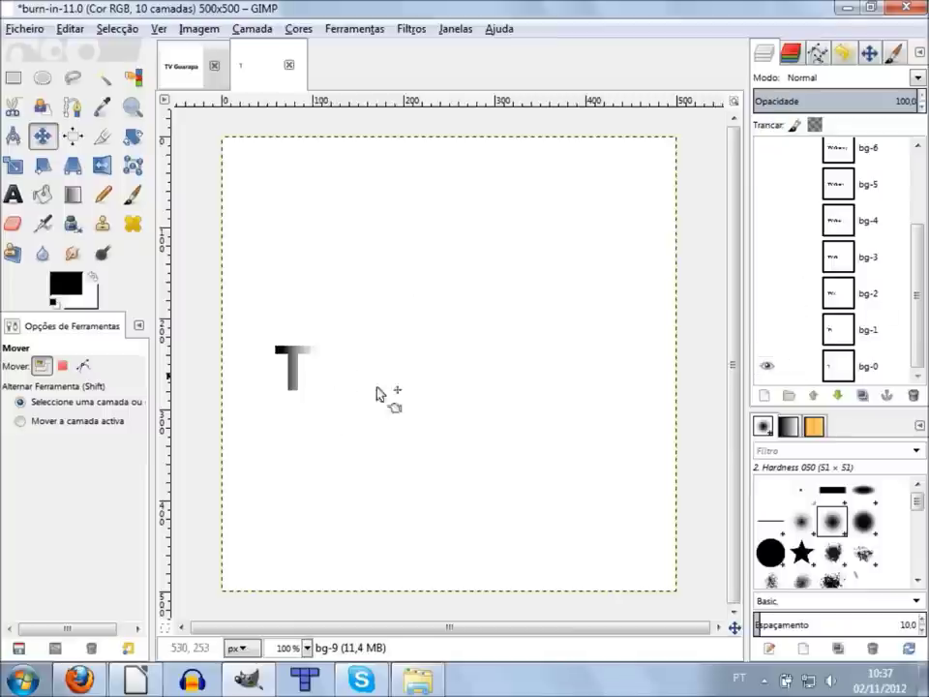
scroll(862, 290, "up", 3)
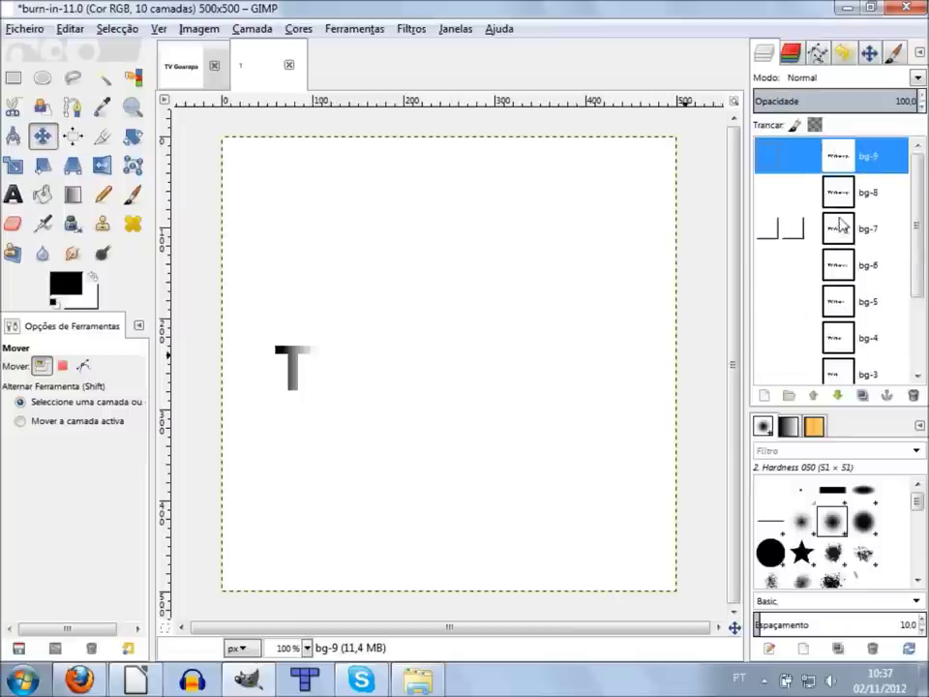
scroll(842, 229, "down", 3)
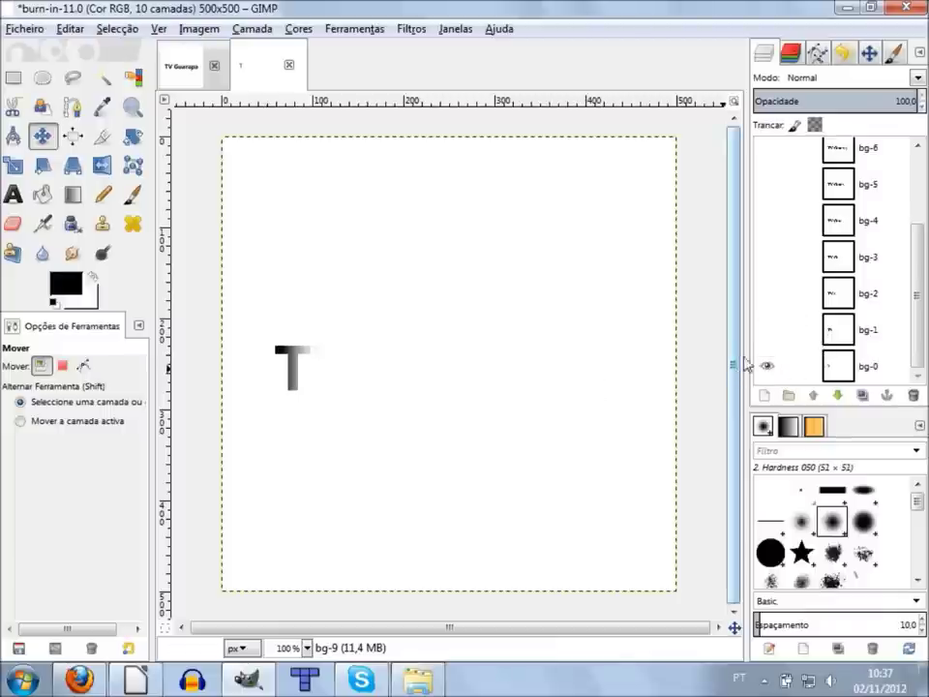
Step: Make frame layers bg-1 through bg-7 visible again
left_click(767, 334)
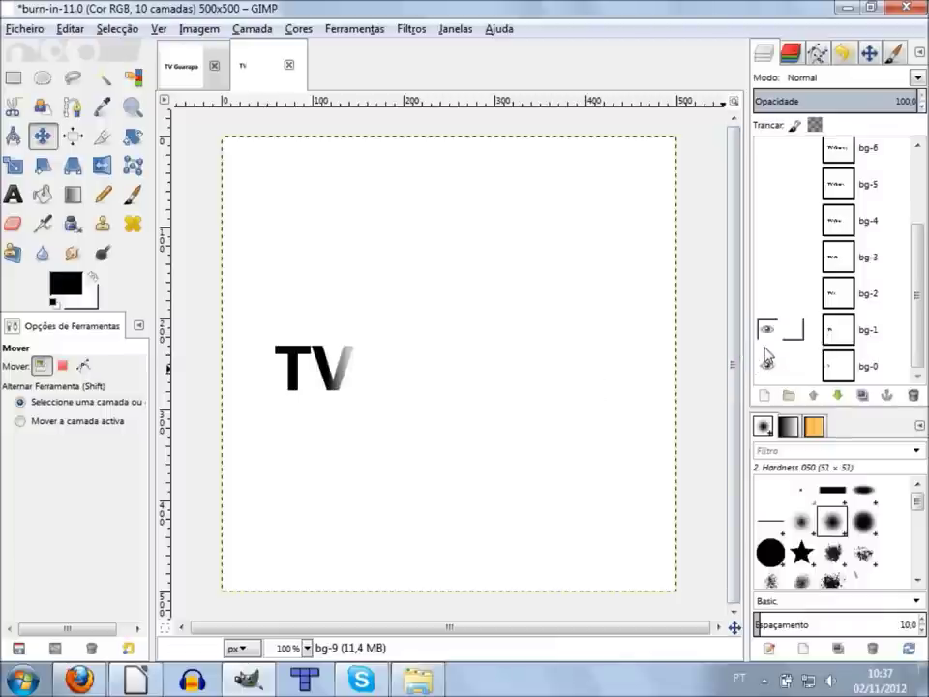
left_click(766, 292)
left_click(766, 256)
left_click(766, 220)
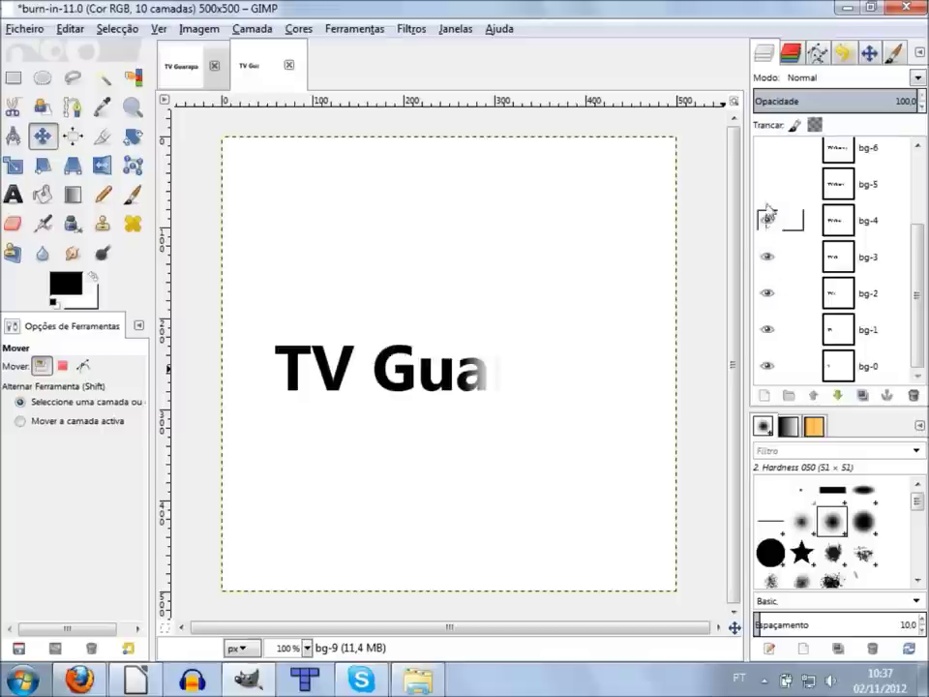
left_click(767, 184)
left_click(765, 147)
scroll(769, 179, "up", 1)
left_click(771, 180)
Step: Turn on the remaining frames bg-8 and bg-9 so the full text shows
scroll(774, 233, "up", 1)
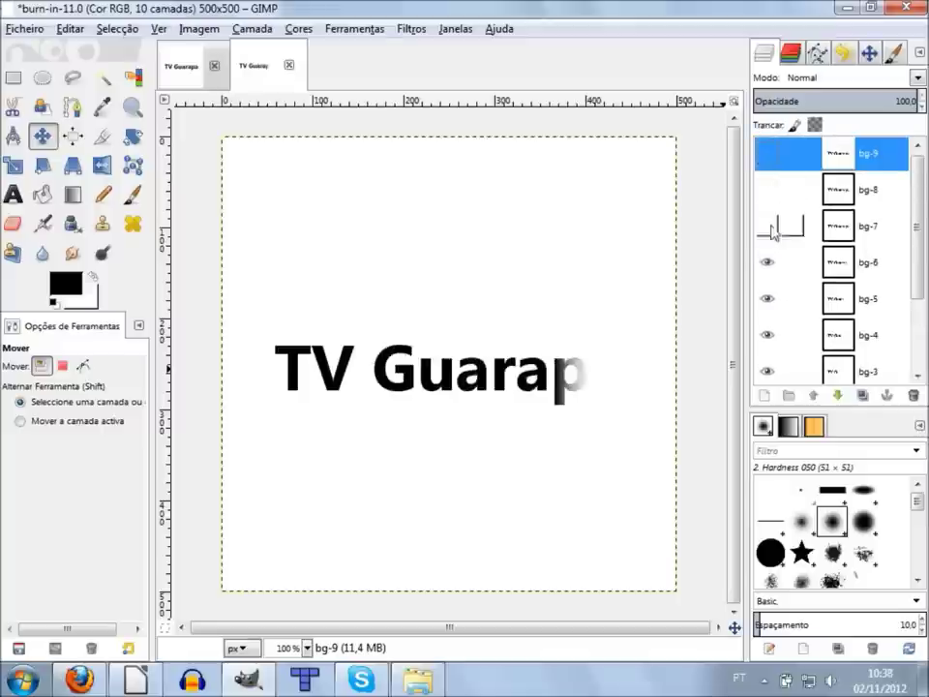
left_click(767, 225)
left_click(767, 225)
left_click(767, 190)
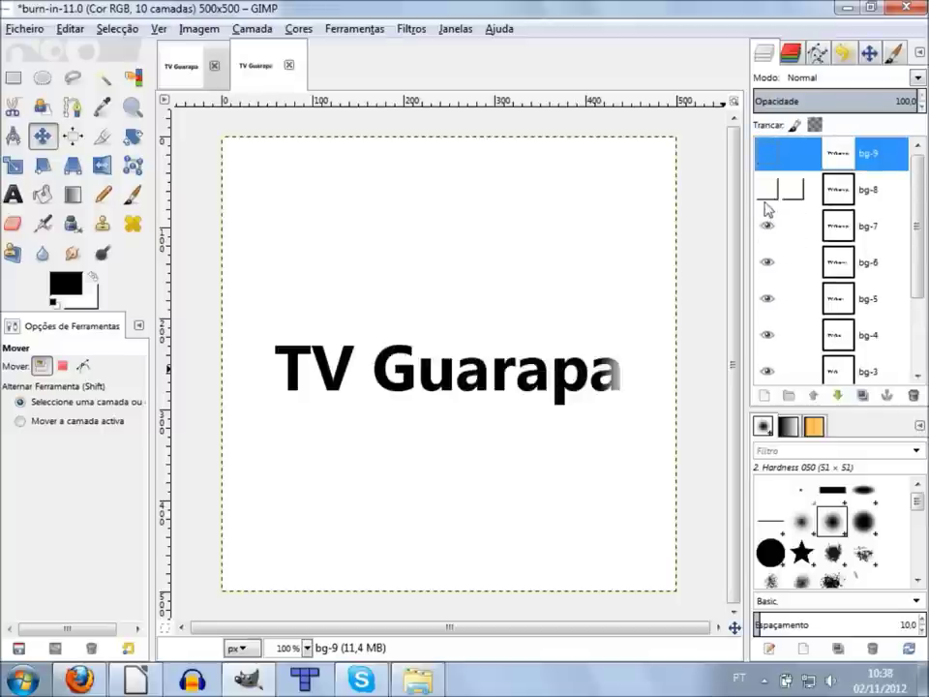
left_click(766, 155)
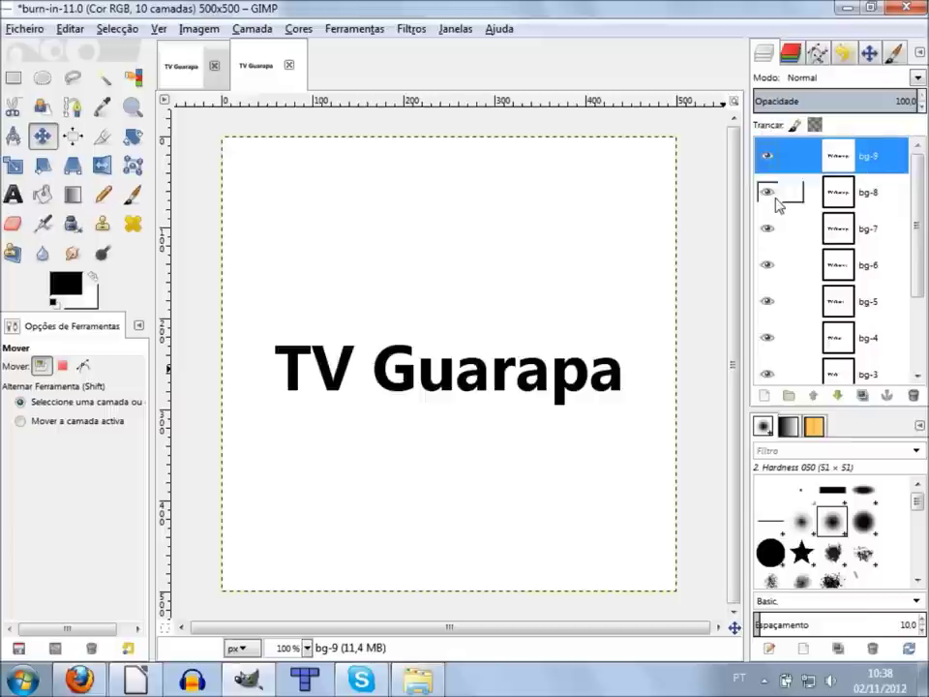
scroll(768, 189, "down", 2)
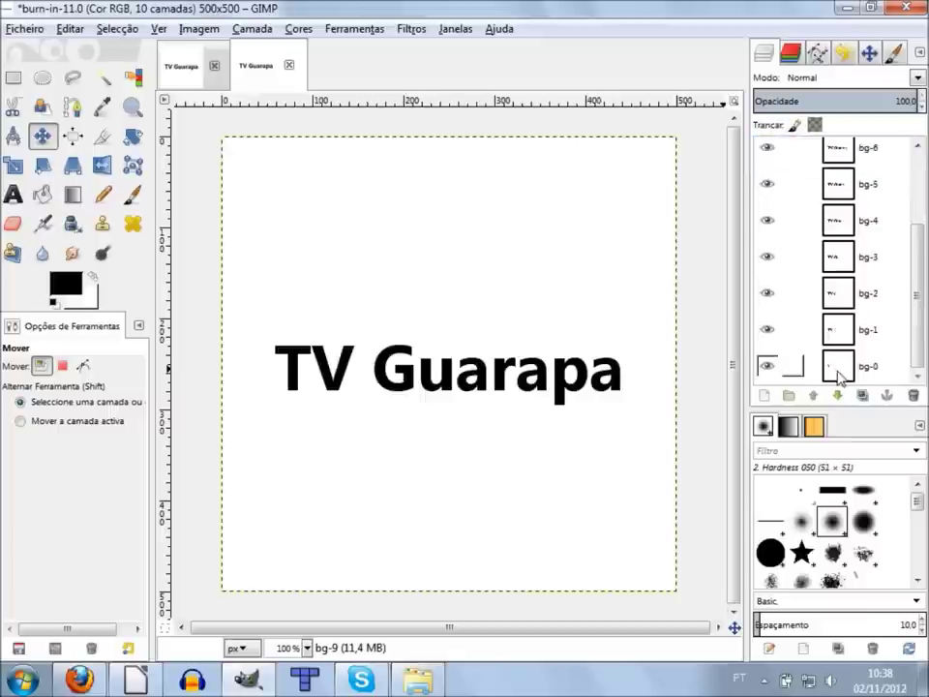
left_click(414, 30)
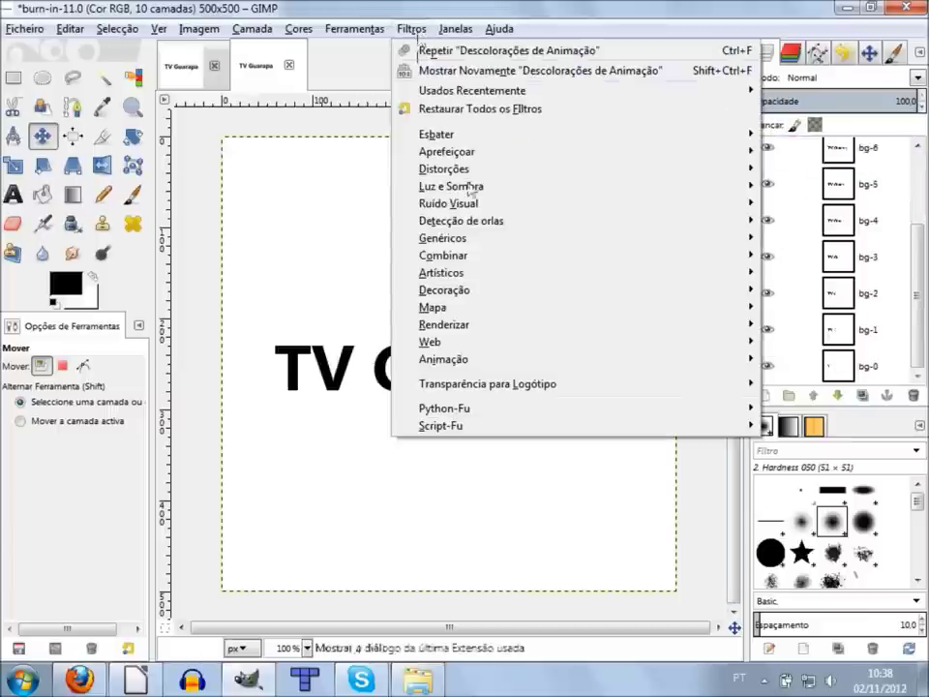
mouse_move(443, 359)
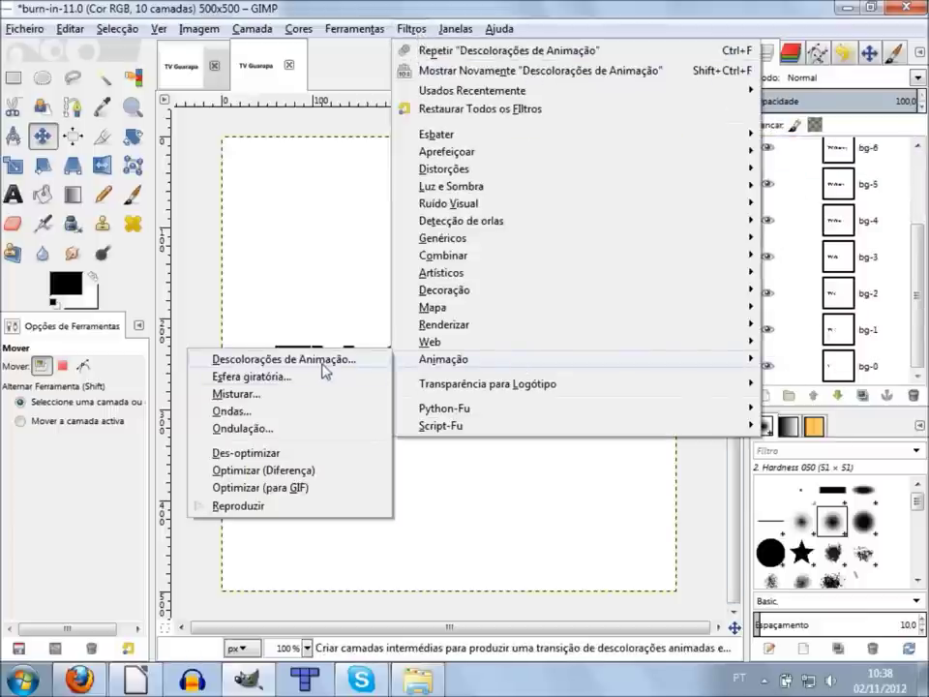
left_click(584, 15)
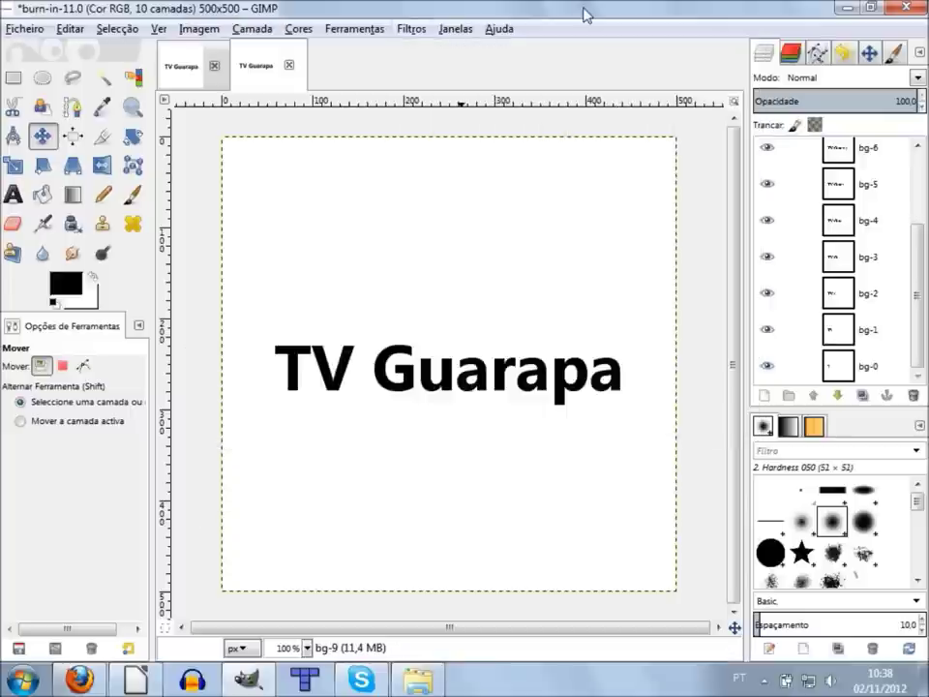
left_click(412, 30)
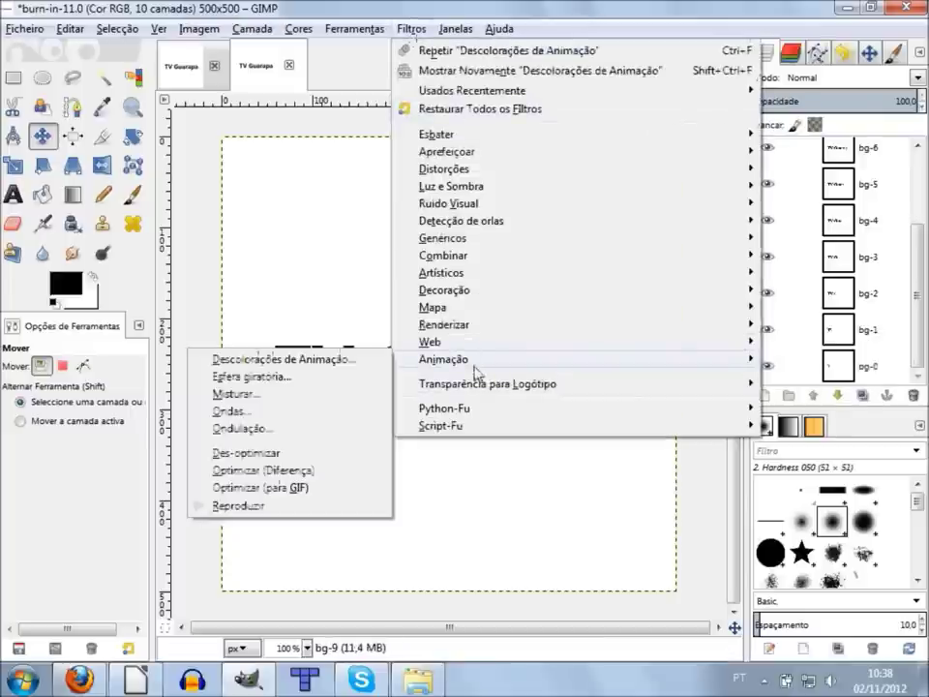
left_click(238, 505)
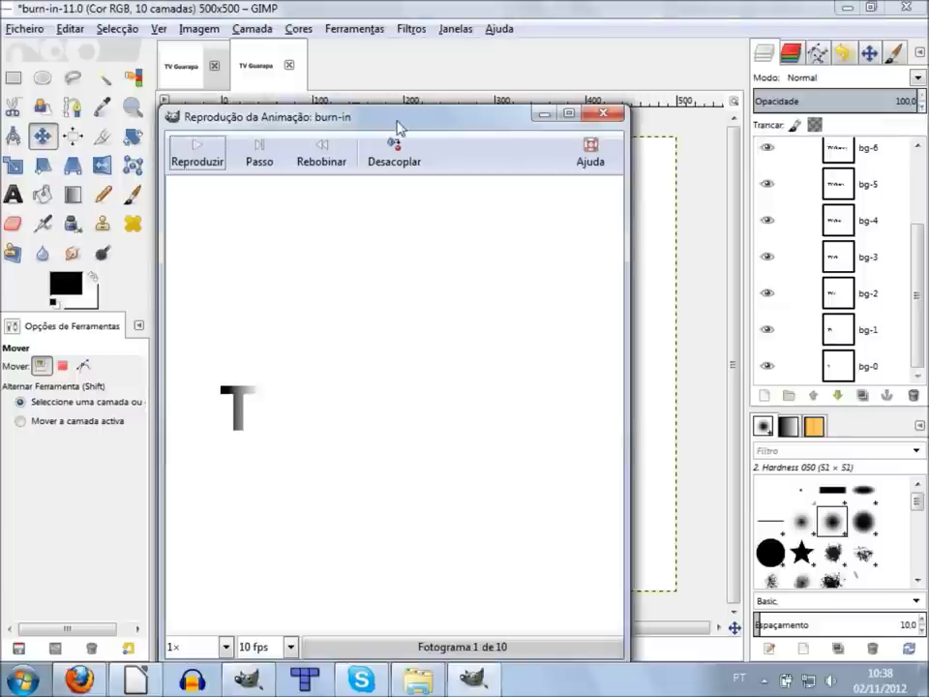
left_click_drag(415, 118, 447, 86)
left_click(206, 138)
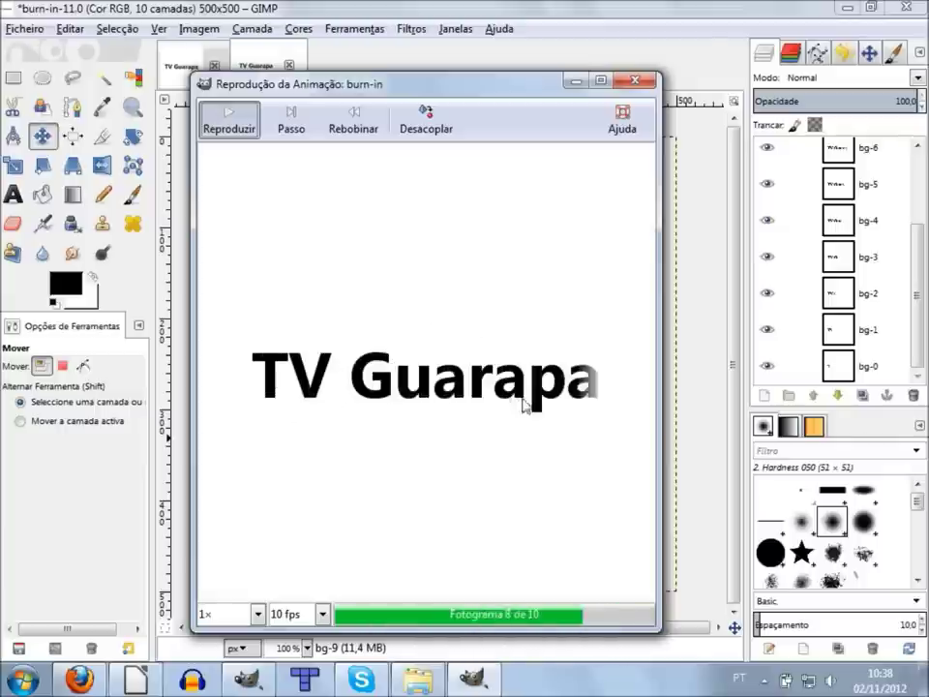
left_click(634, 80)
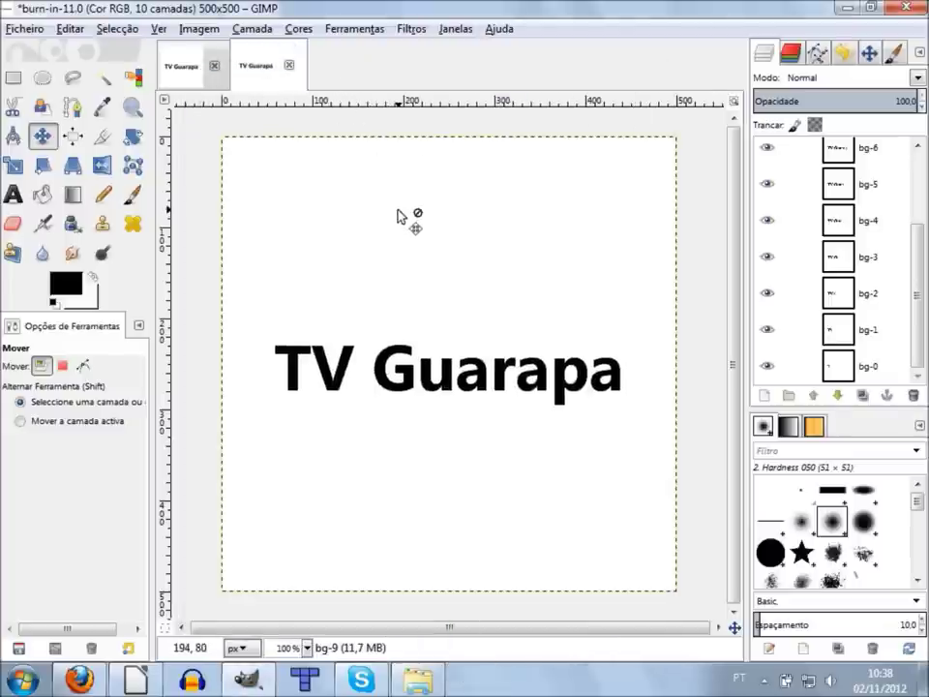
Step: Zoom out and switch between the image tabs, ending on Minha animaçao 02
key("minus")
left_click(190, 77)
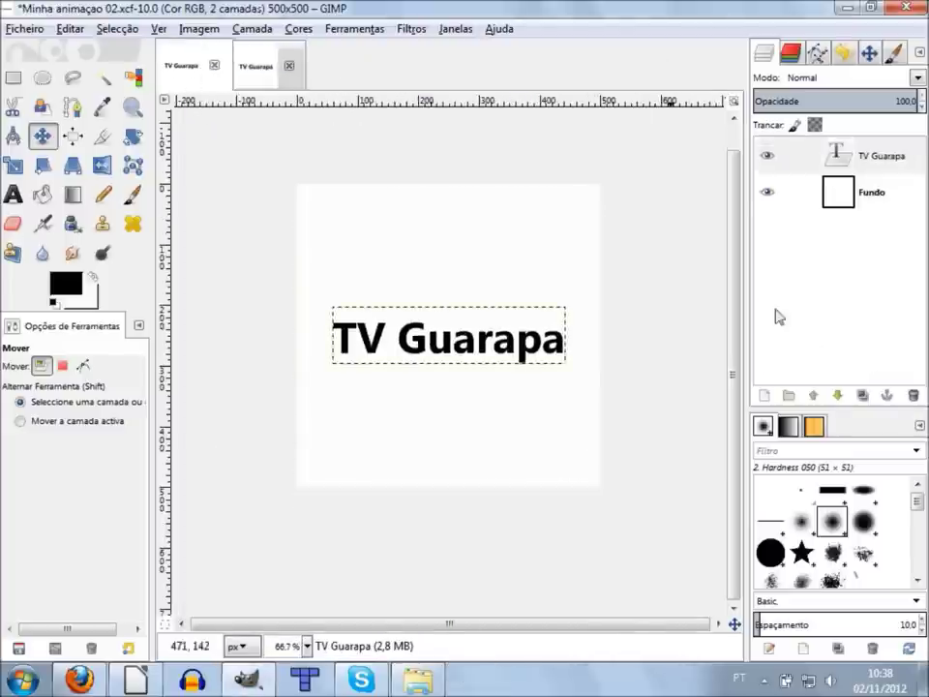
left_click(873, 198)
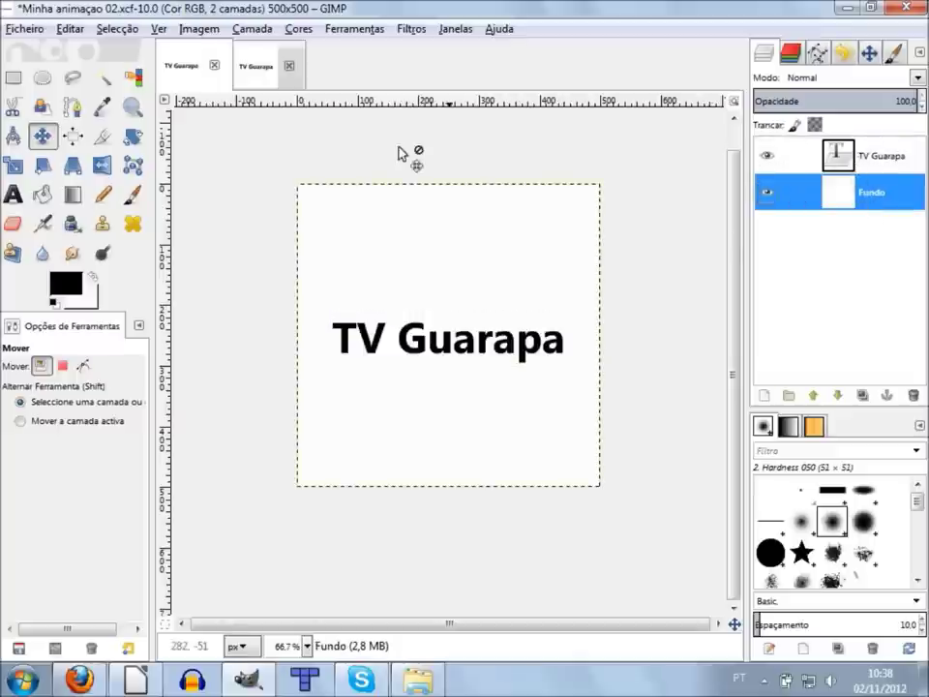
left_click(257, 74)
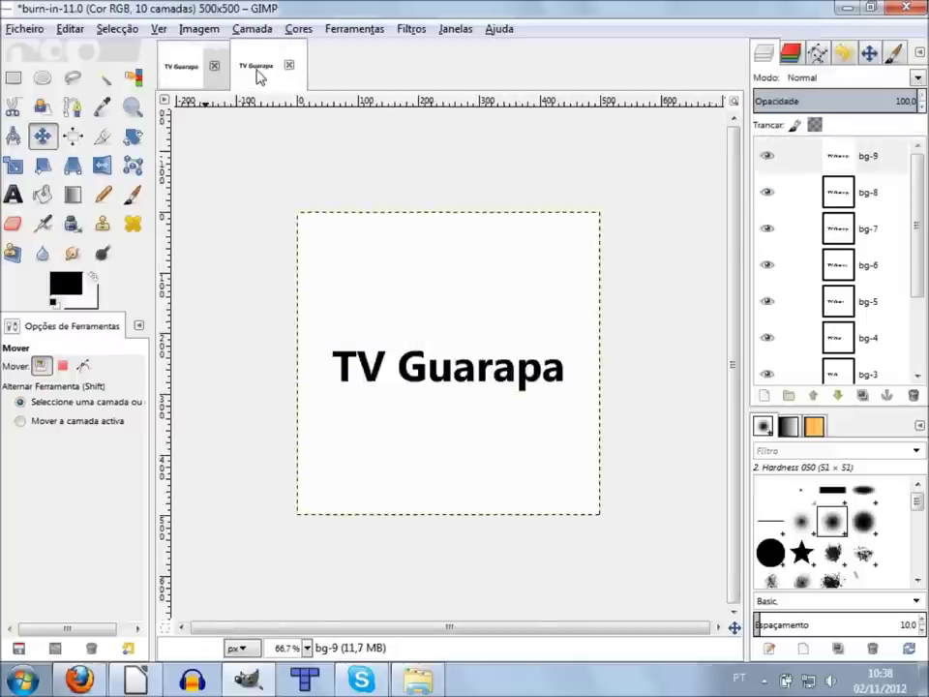
left_click(187, 78)
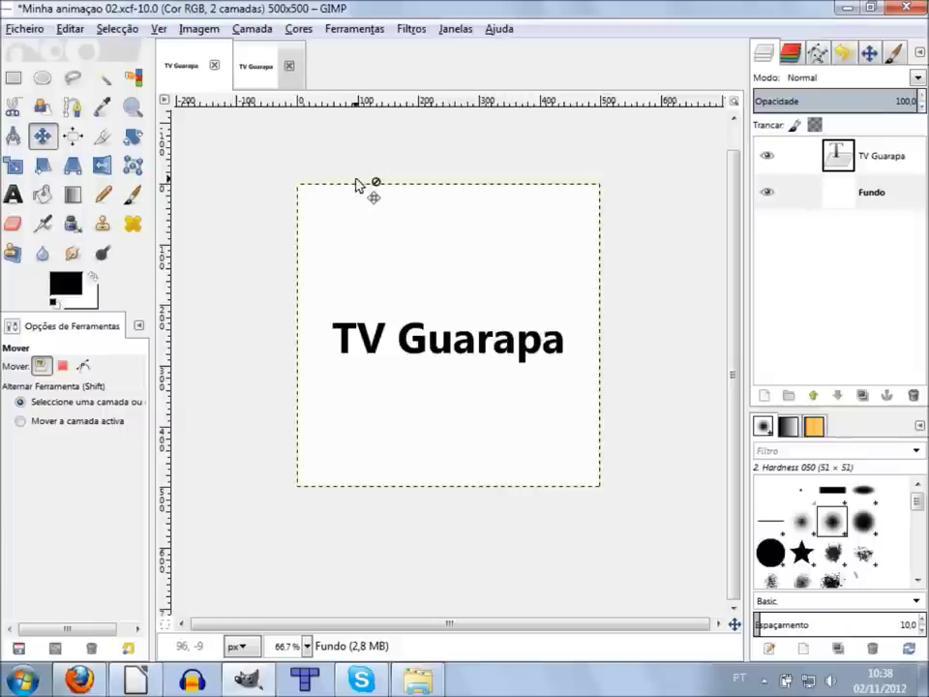
left_click(276, 79)
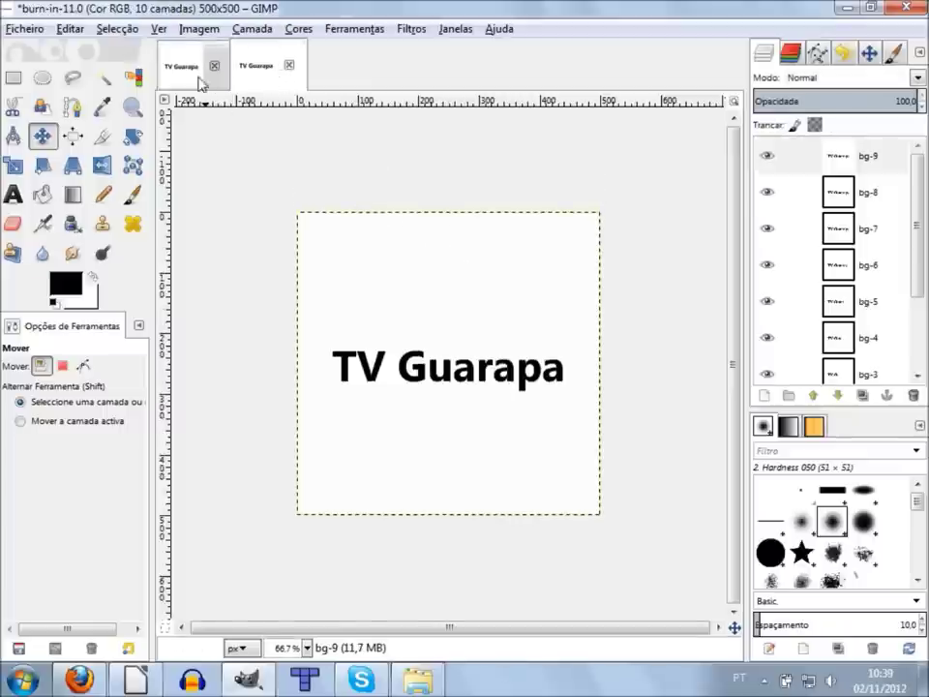
left_click(184, 77)
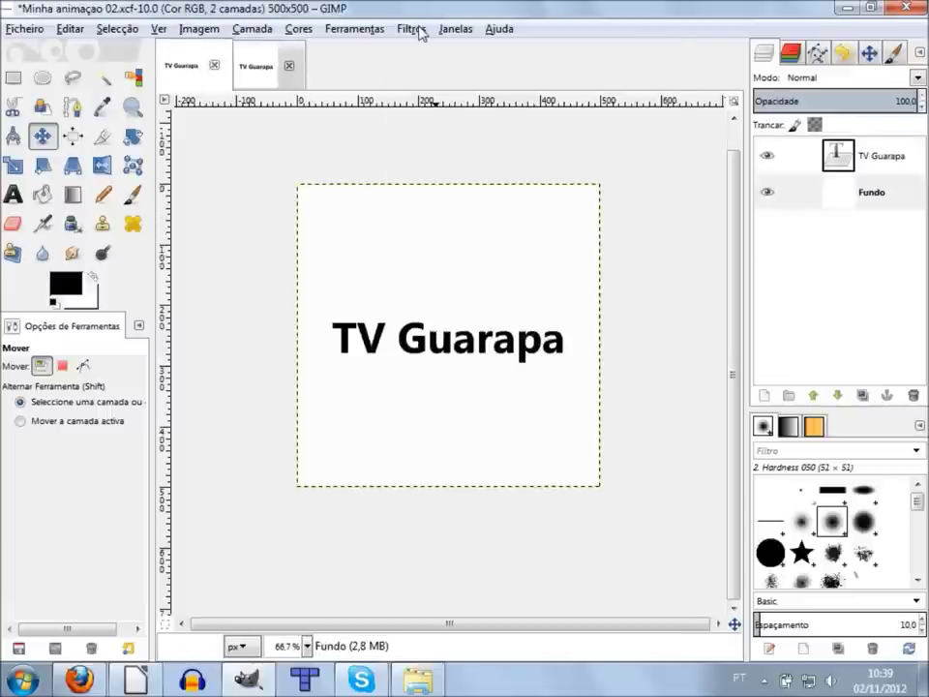
left_click(417, 29)
mouse_move(484, 359)
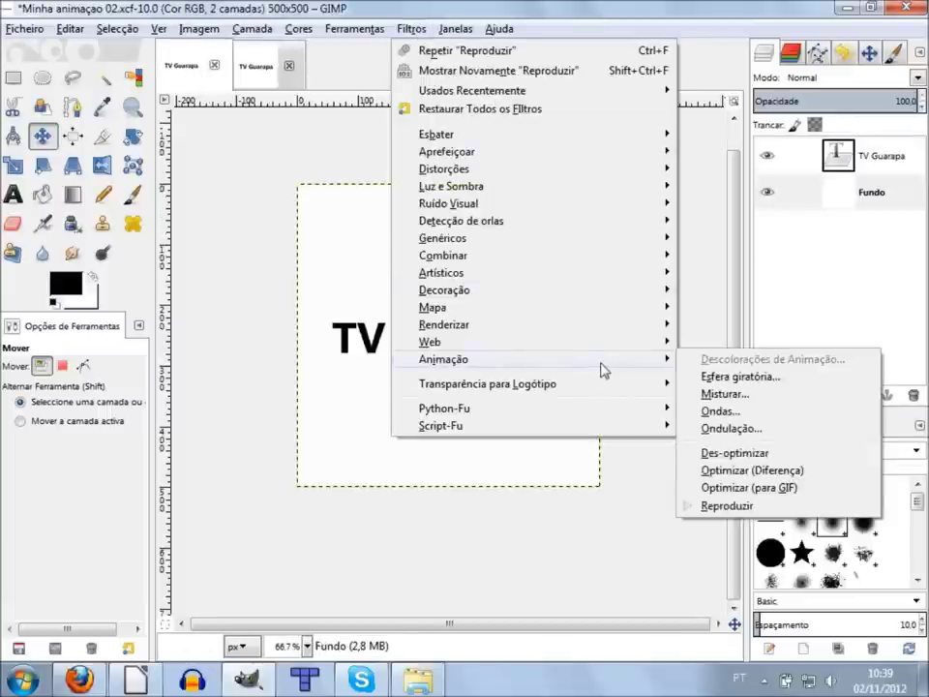
Step: Select the TV Guarapa layer and open Descolorações de Animação again
left_click(846, 207)
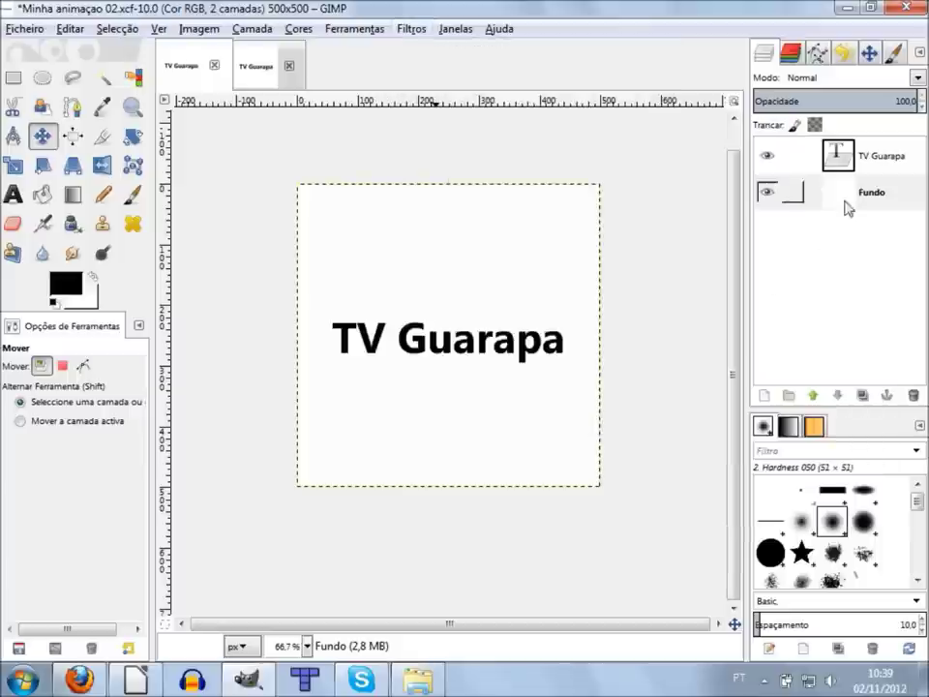
left_click(852, 159)
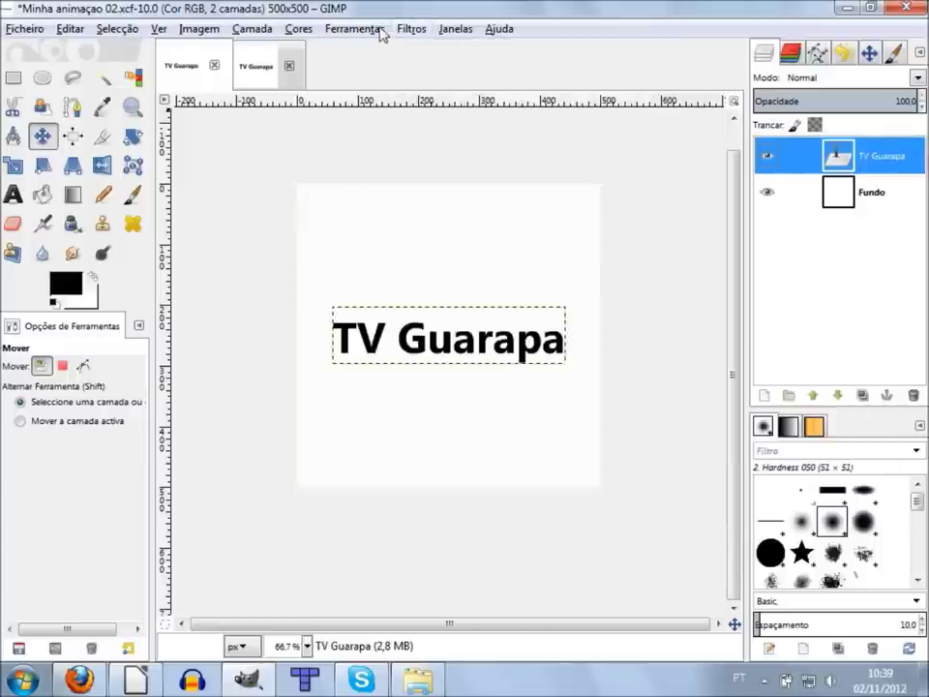
left_click(408, 28)
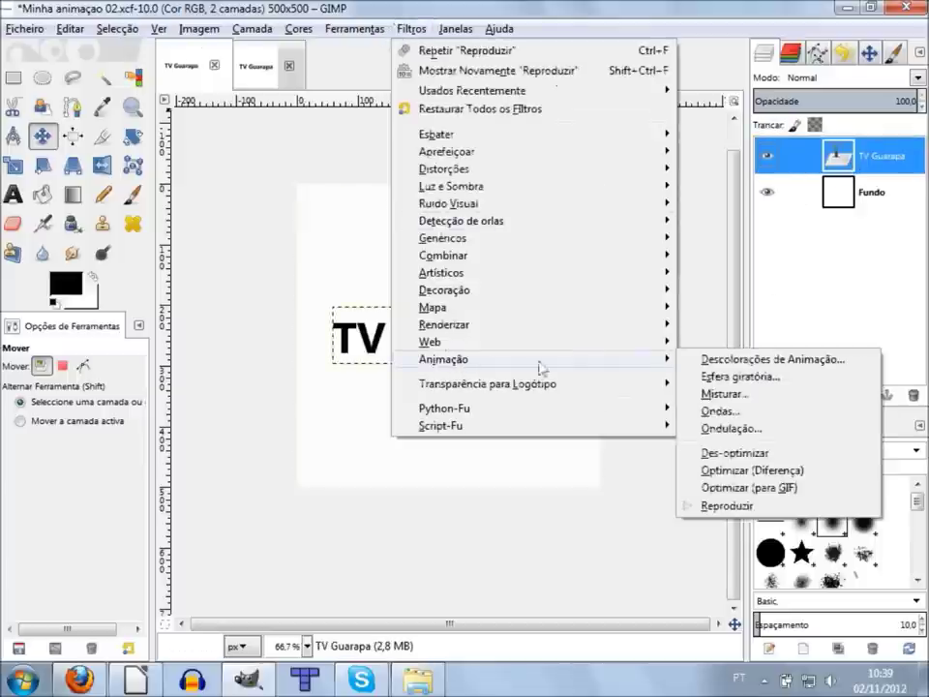
left_click(740, 364)
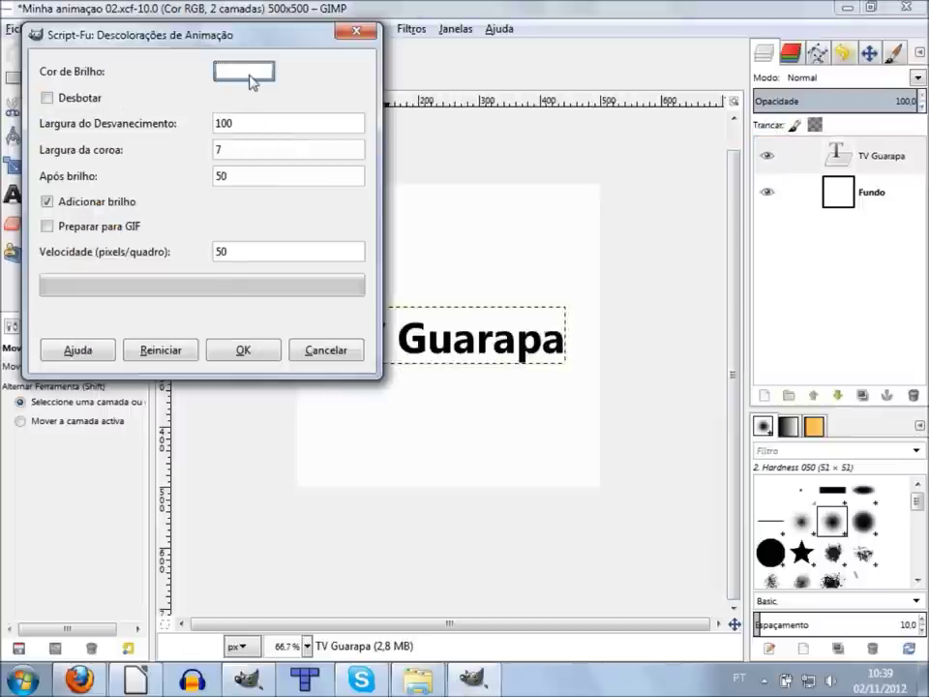
Step: Set the burn-in glow colour to a bright blue
left_click(250, 76)
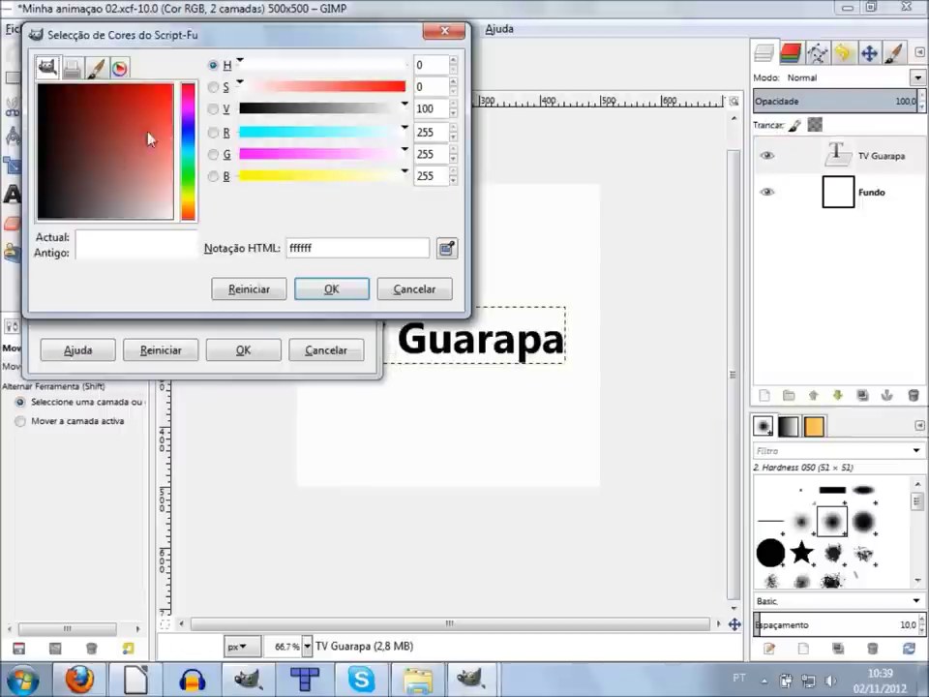
left_click(187, 123)
left_click(158, 106)
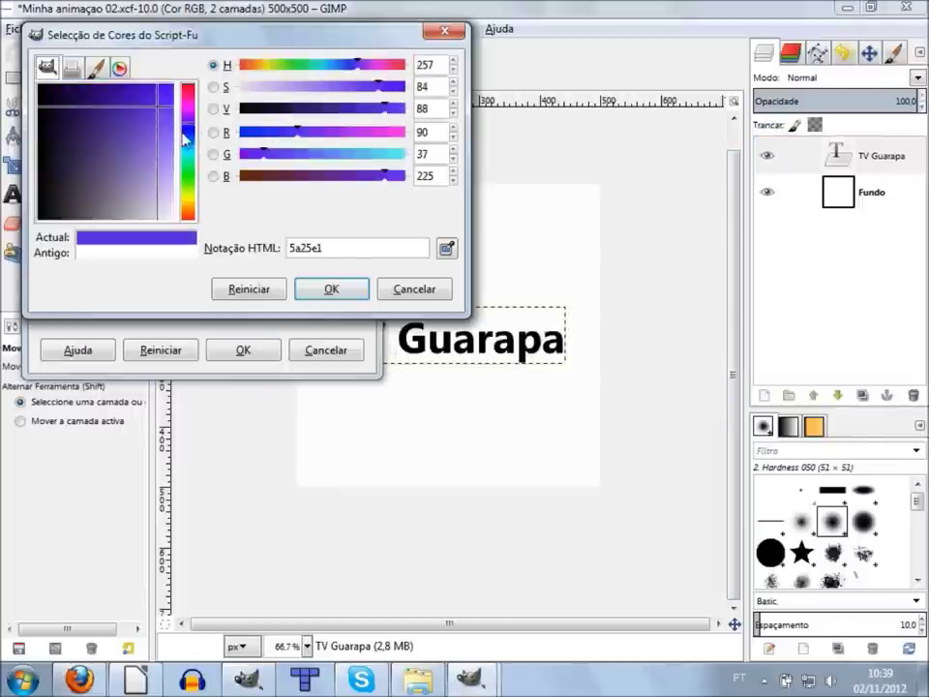
left_click(189, 133)
mouse_move(166, 115)
left_mouse_down()
mouse_move(176, 114)
mouse_move(176, 101)
left_mouse_up()
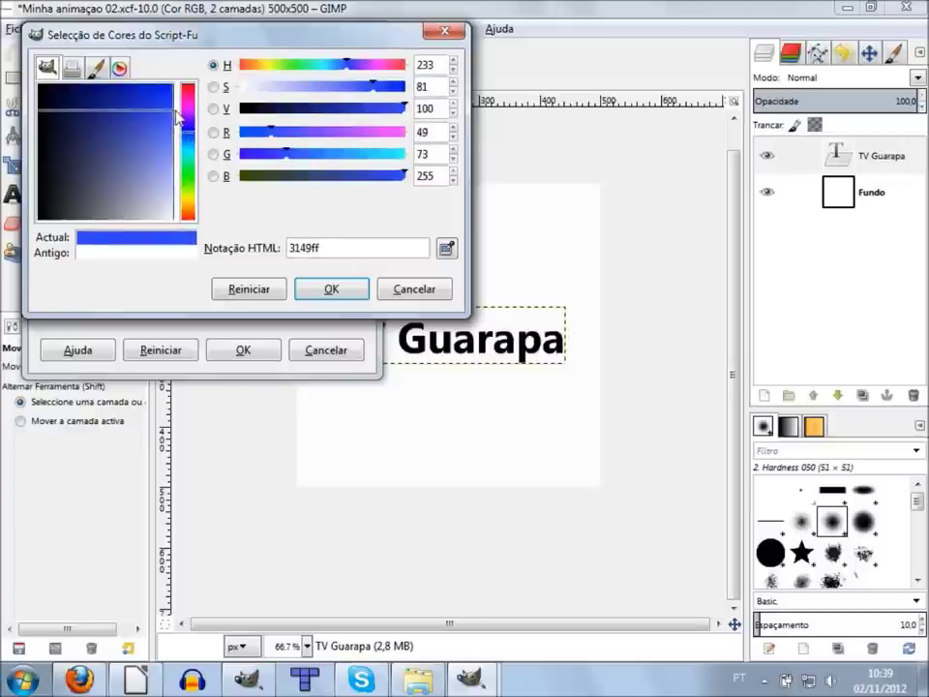
left_click(319, 290)
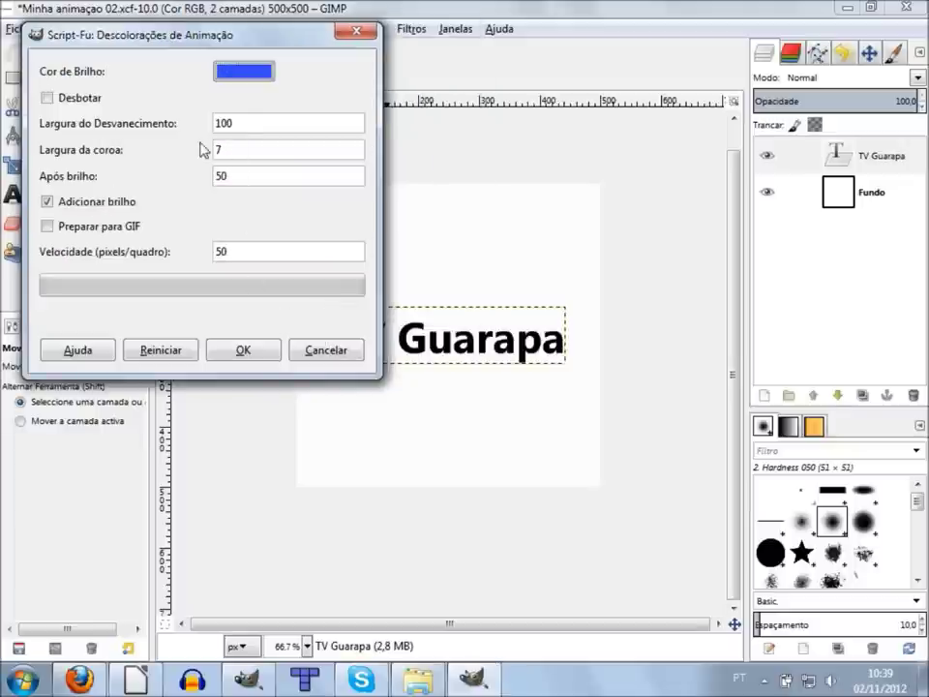
Step: Set fade width 400 and speed 10, then run the burn-in
left_click(252, 123)
type("400")
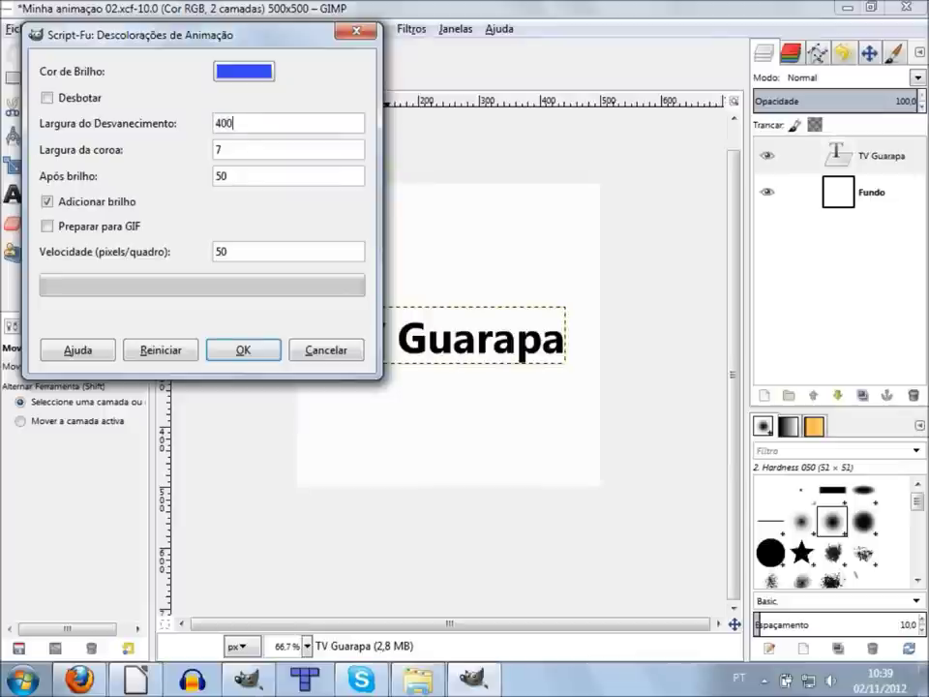
left_click(254, 250)
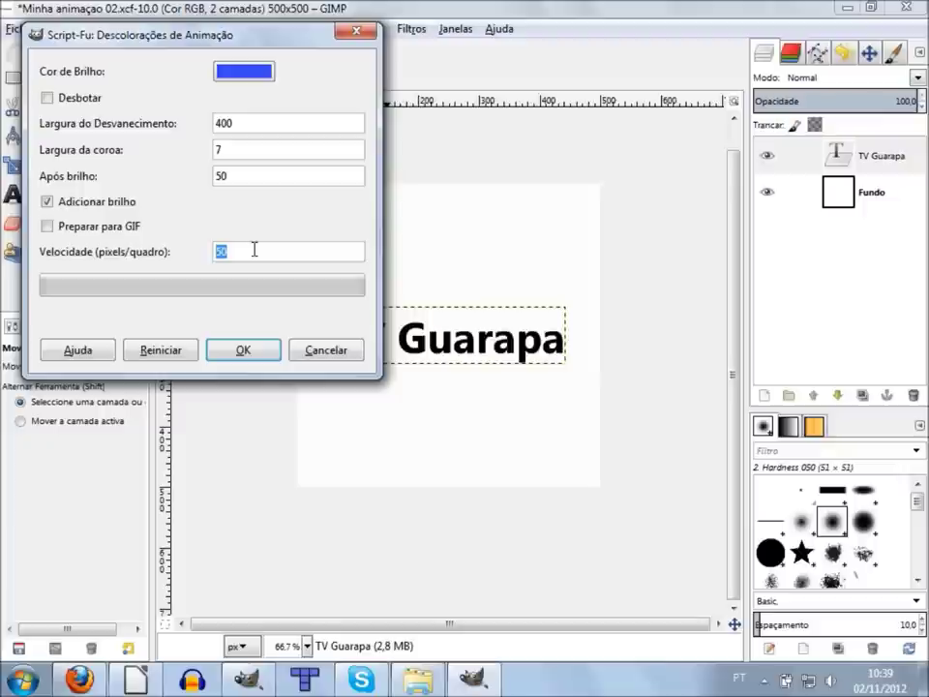
type("10")
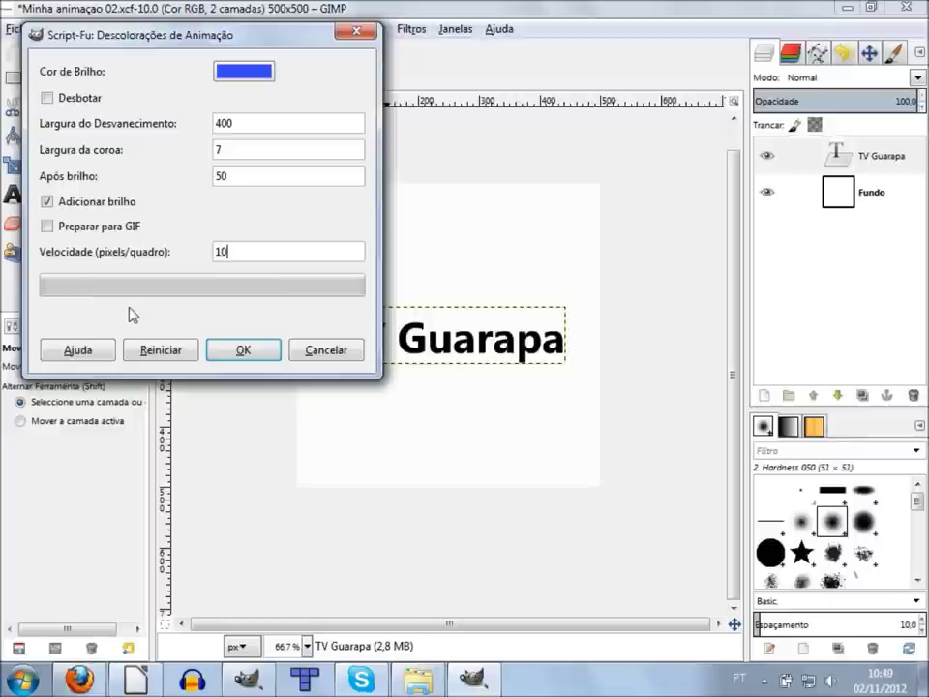
left_click(265, 258)
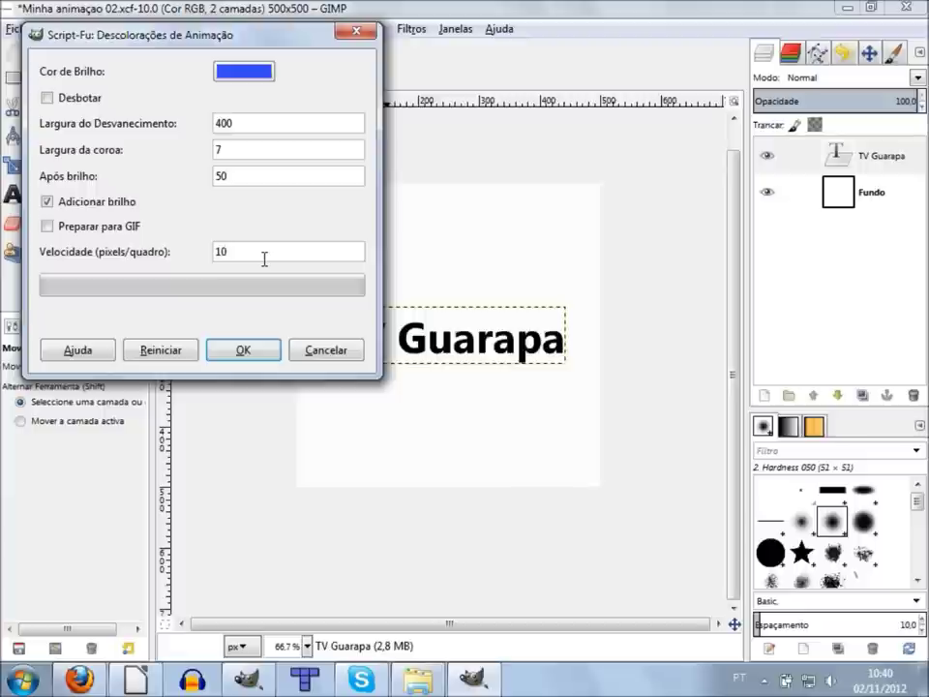
left_click(259, 356)
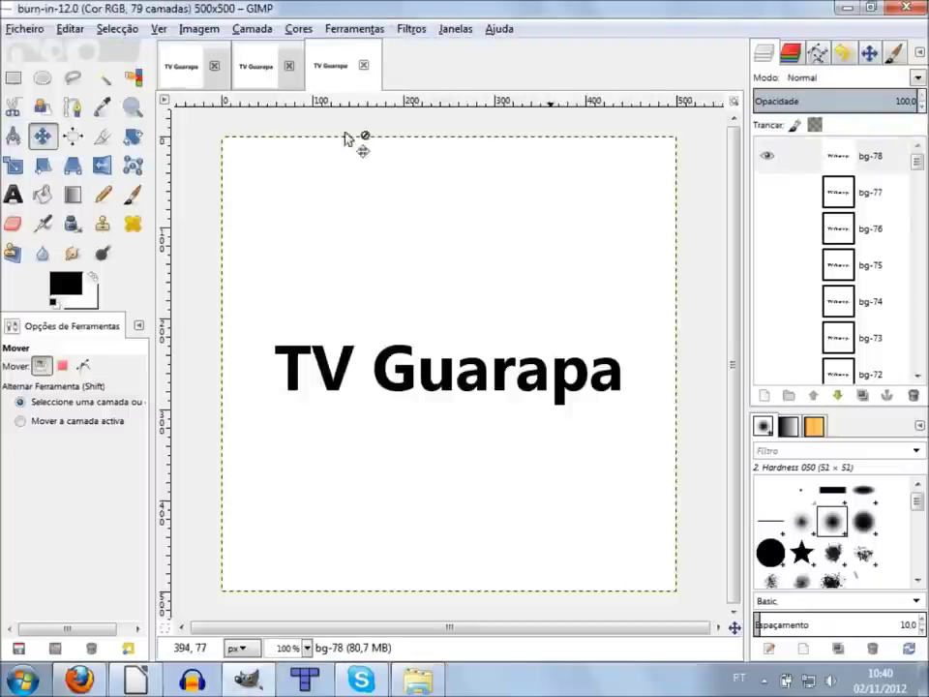
Step: Switch to the 10-layer burn-in-11.0 image
left_click(264, 76)
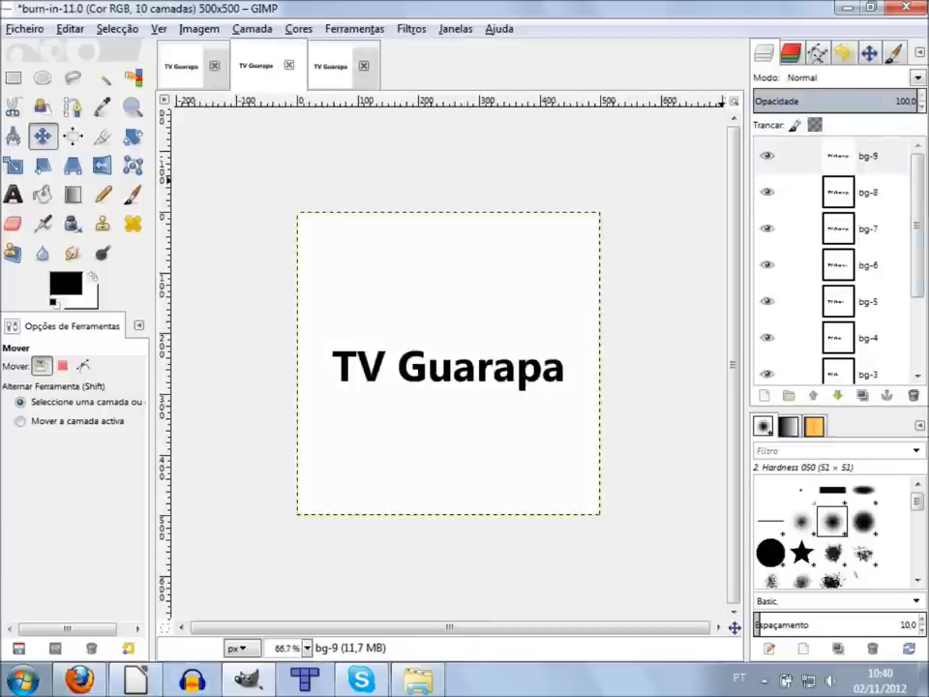
Step: Step through frame layers bg-0 to bg-8 of the 10-layer image
left_click_drag(919, 179, 920, 249)
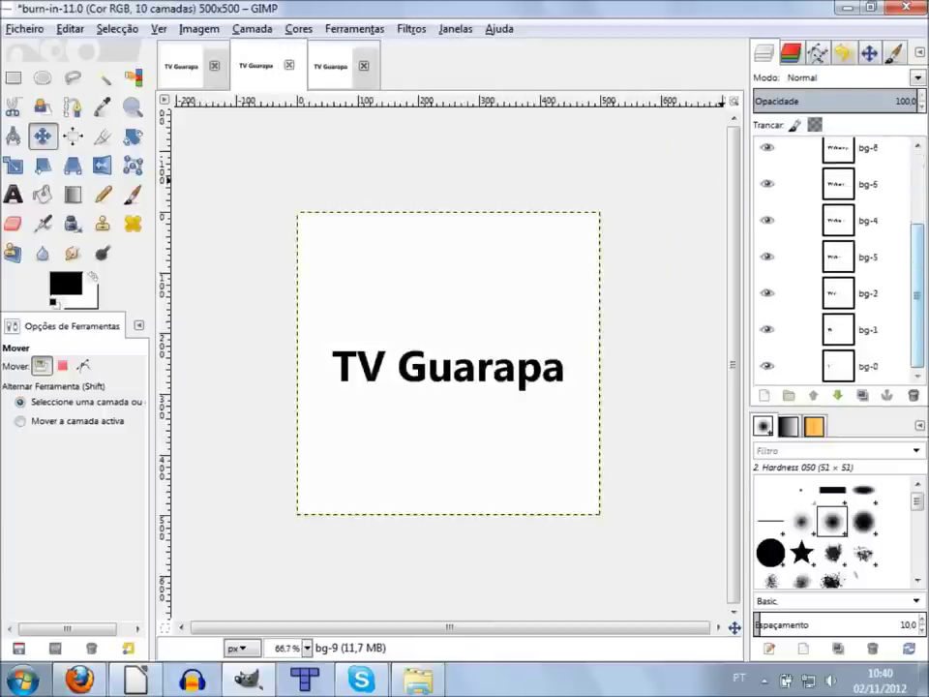
left_click(886, 368)
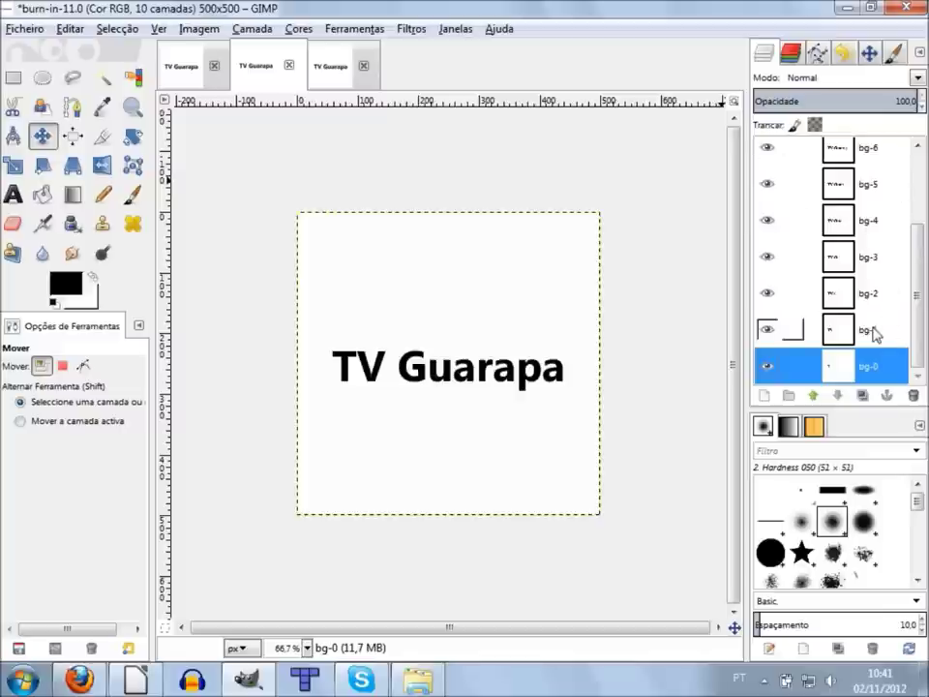
left_click(866, 334)
key("Page_Up")
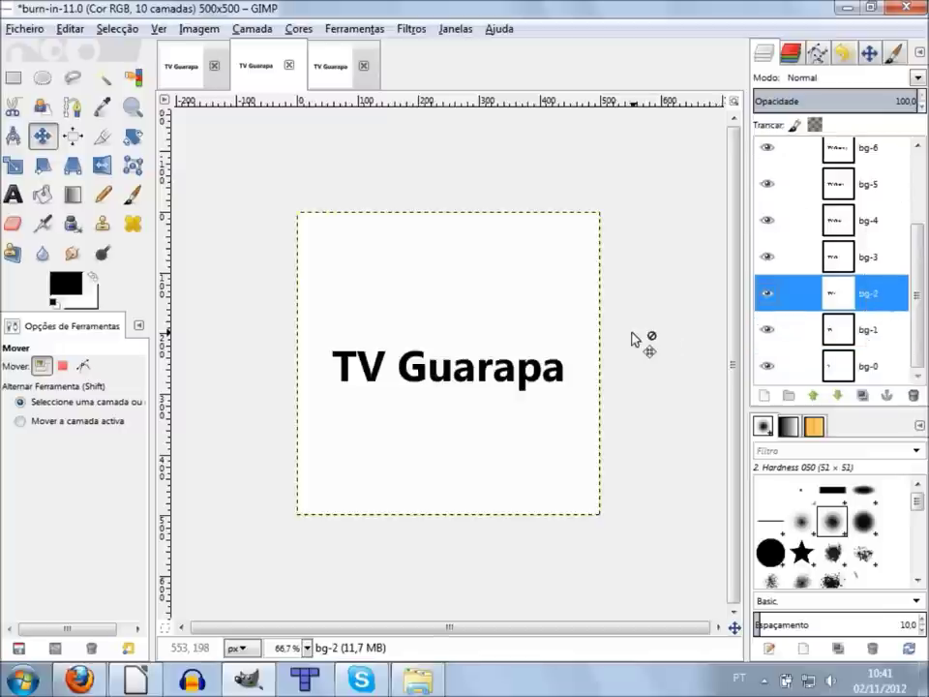
key("Page_Up")
key("Page_Up")
key("Page_Up")
key("Page_Up")
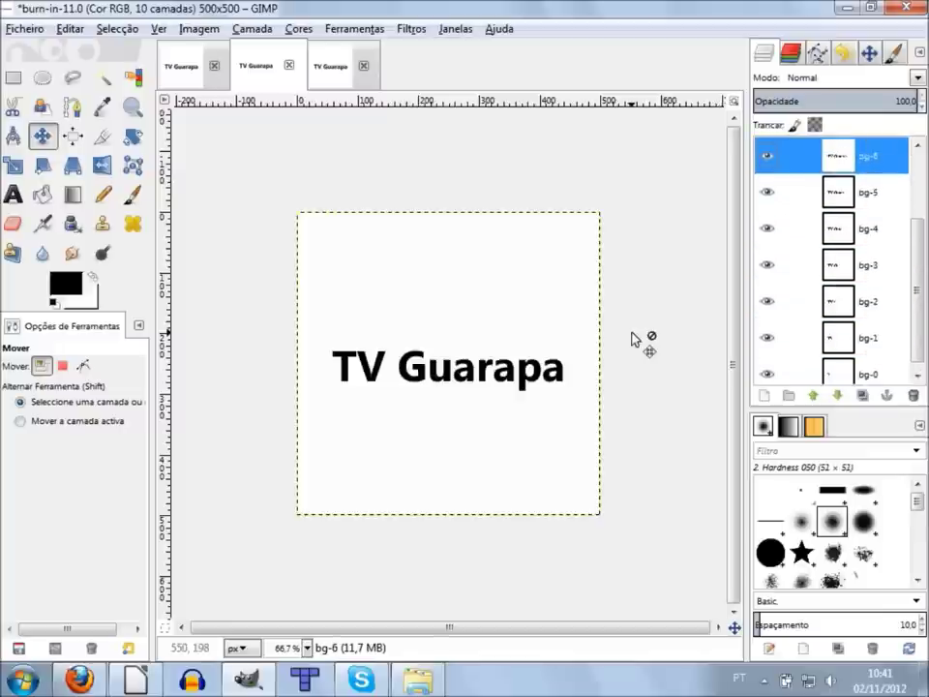
key("Page_Up")
key("Page_Up")
key("Page_Up")
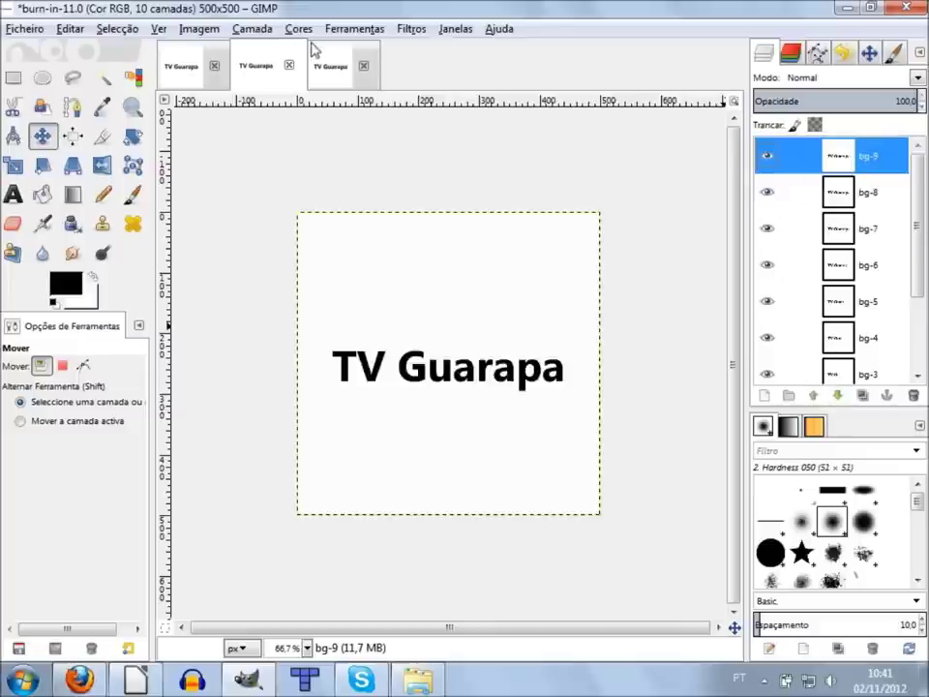
Step: On the 79-layer image, step down from bg-78 to bg-73 and open Filters
left_click(331, 69)
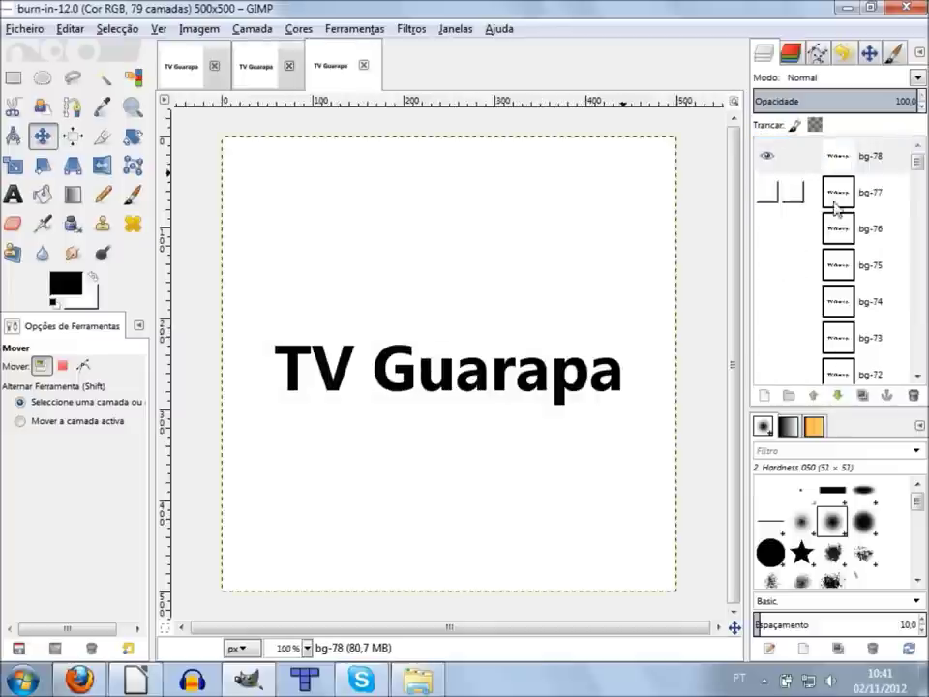
left_click(882, 159)
key("Down")
key("Down")
key("Down")
key("Down")
key("Down")
key("Down")
key("Down")
key("Down")
key("Down")
key("Down")
key("Down")
key("Down")
key("Down")
key("Down")
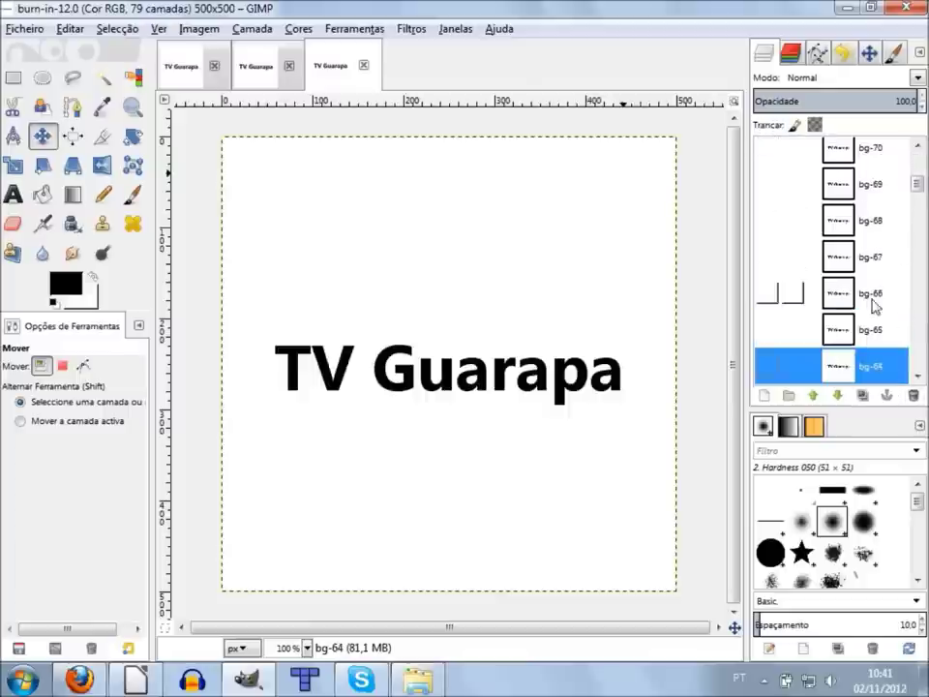
left_click_drag(916, 184, 924, 368)
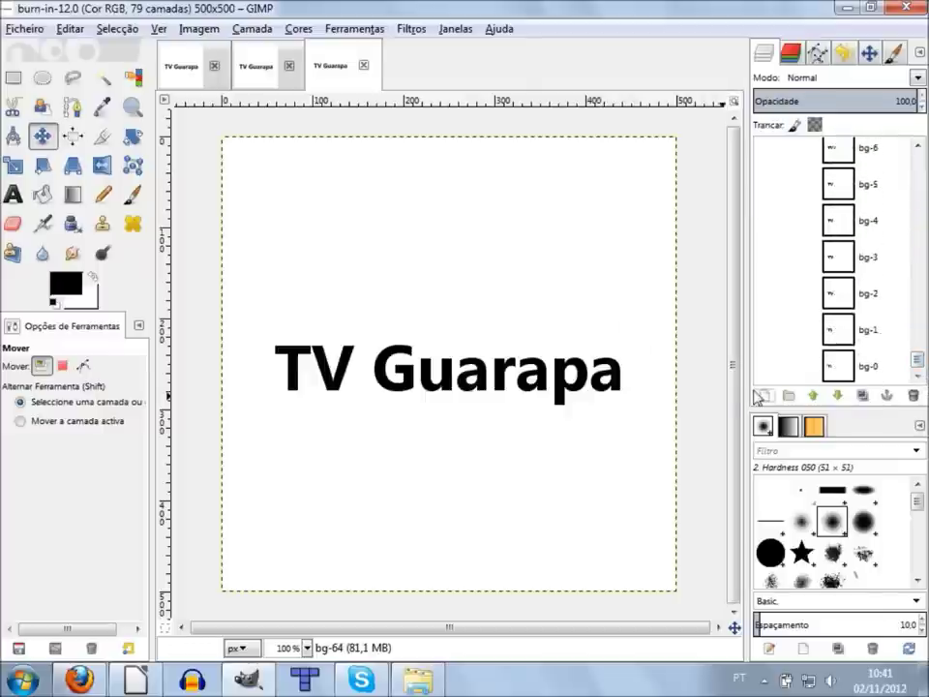
left_click(411, 29)
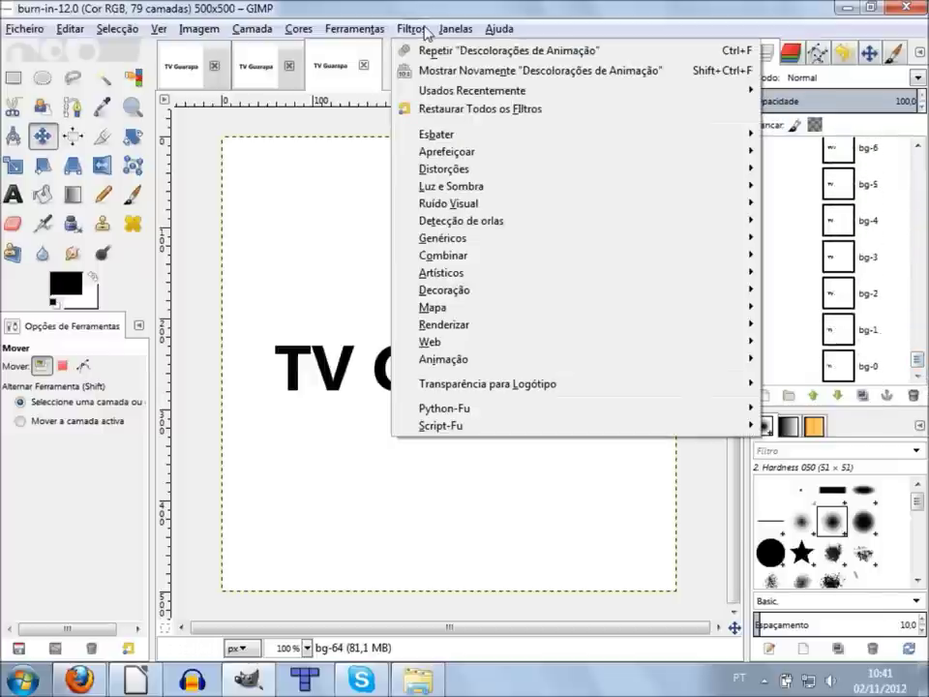
mouse_move(444, 359)
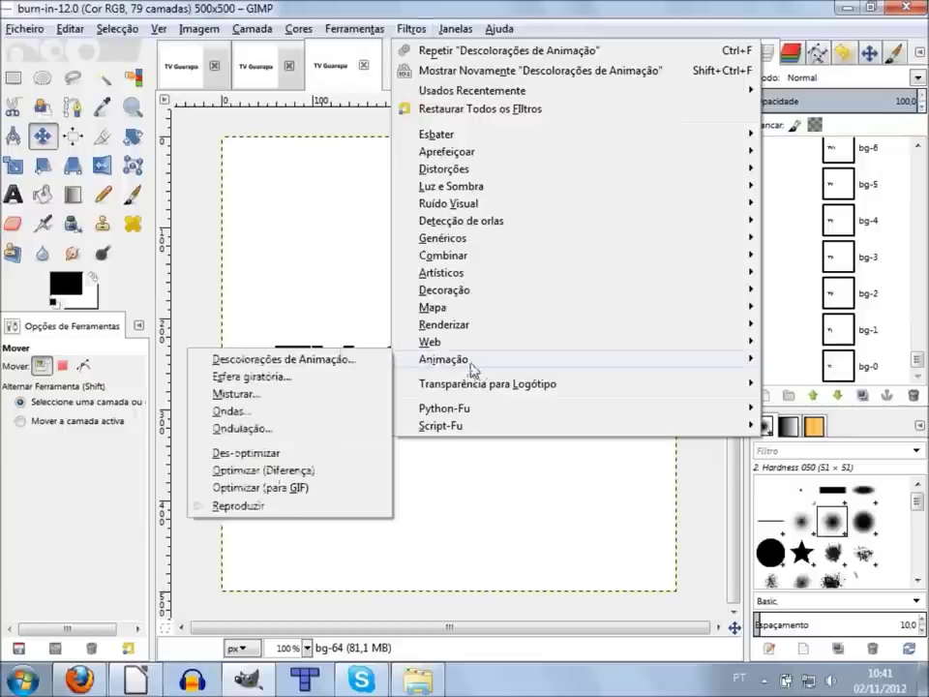
Step: Play the 79-frame animation preview, close it, and return to burn-in-11.0
left_click(230, 518)
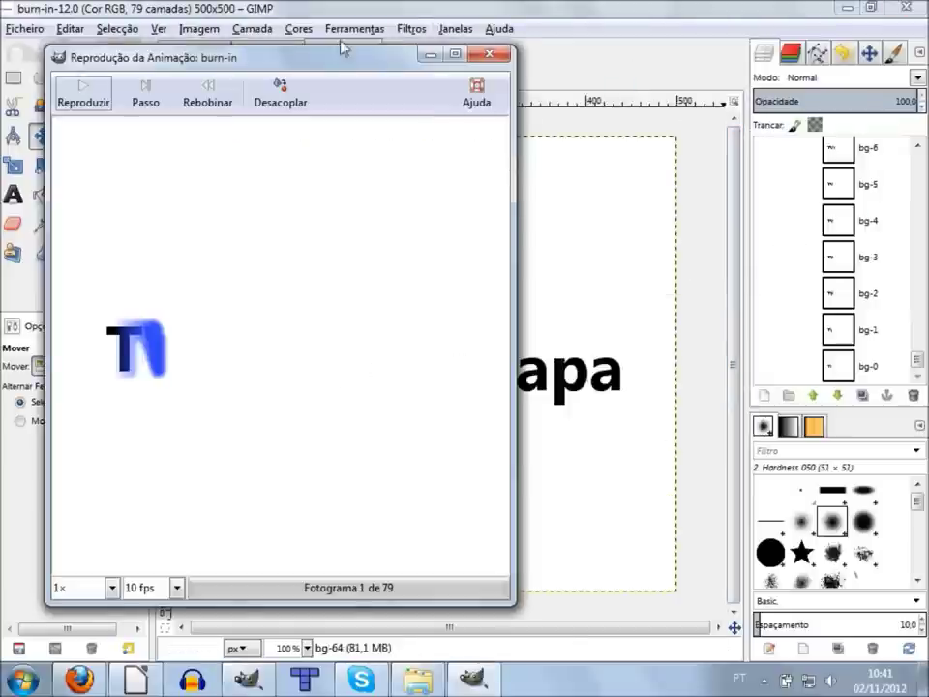
left_click_drag(321, 58, 423, 64)
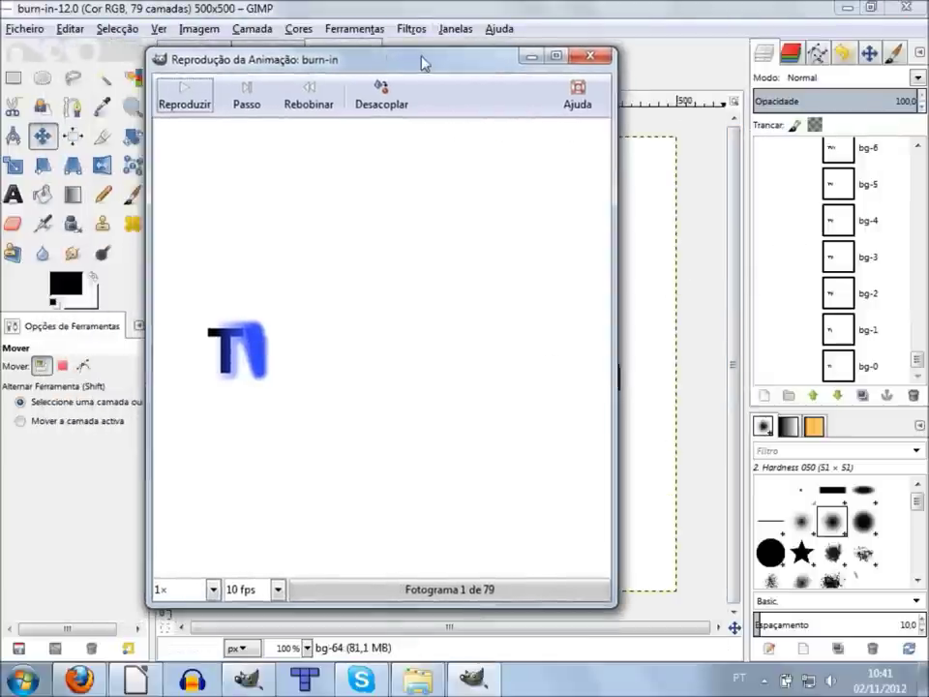
left_click(204, 105)
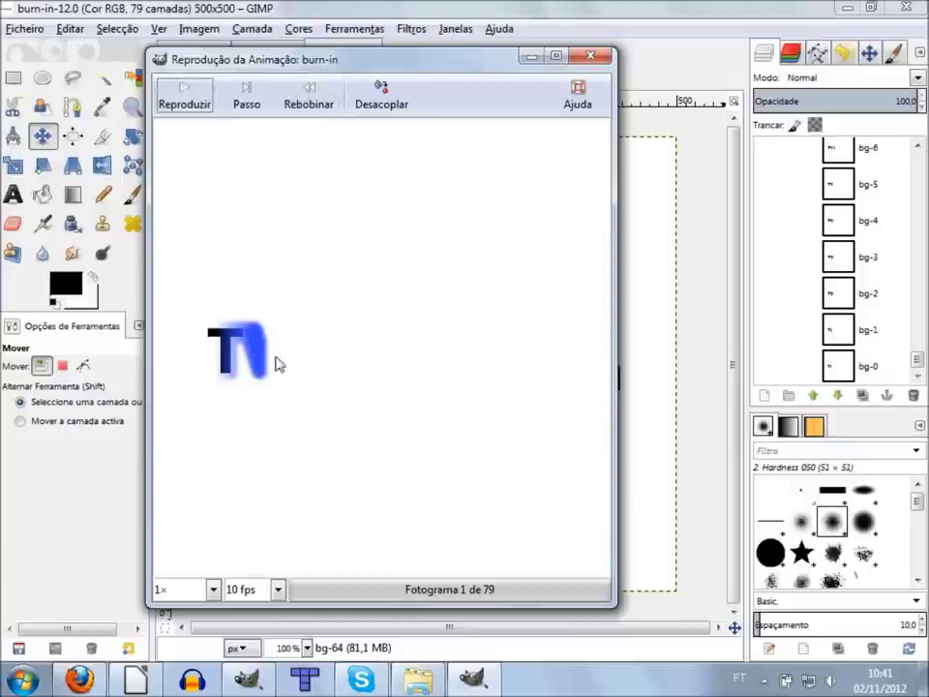
left_click(194, 102)
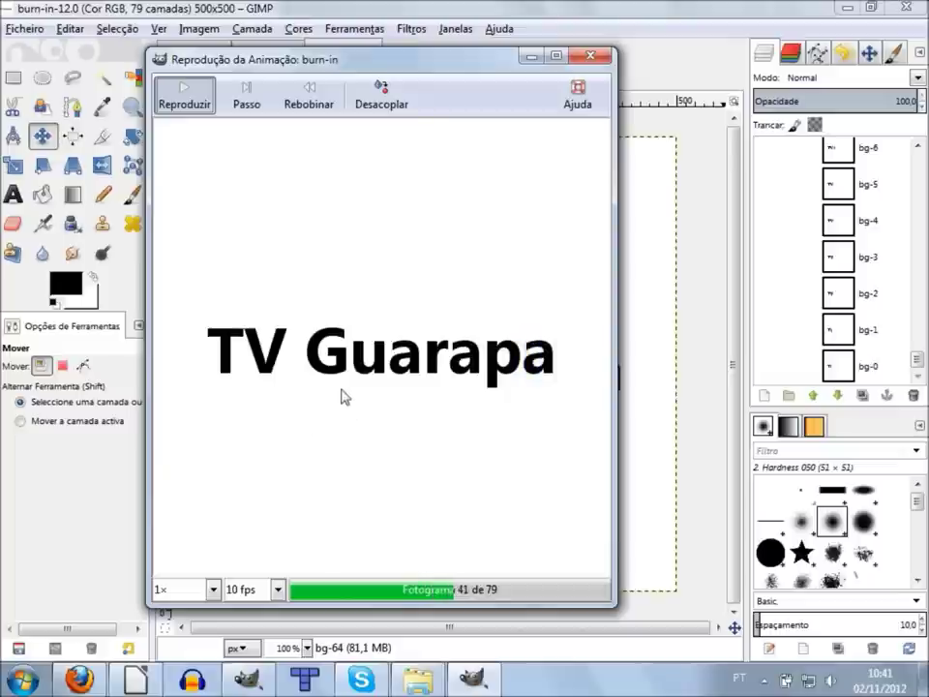
left_click(591, 55)
left_click(261, 71)
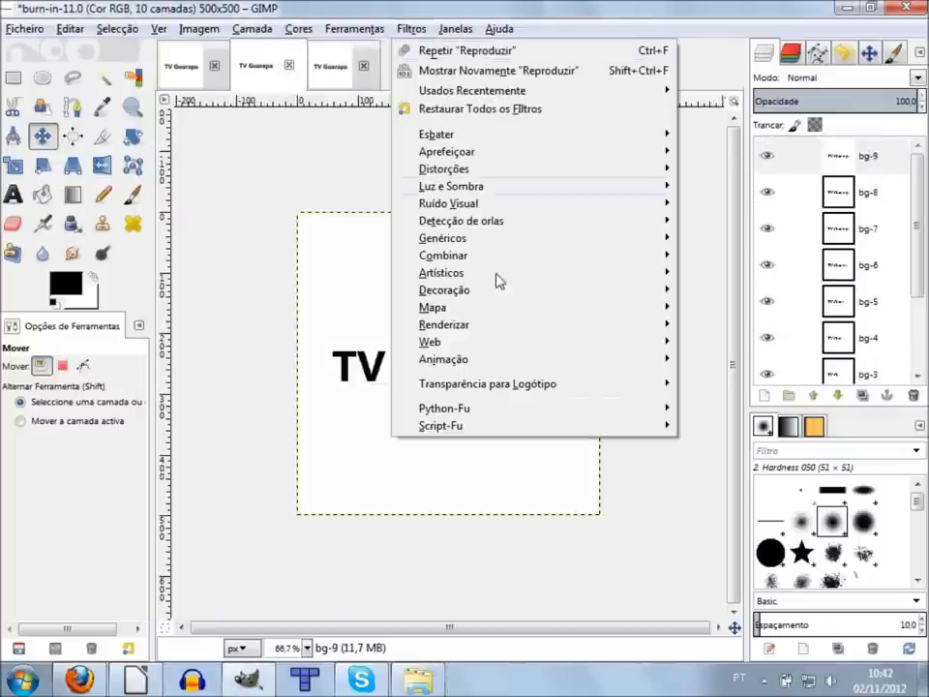
mouse_move(443, 359)
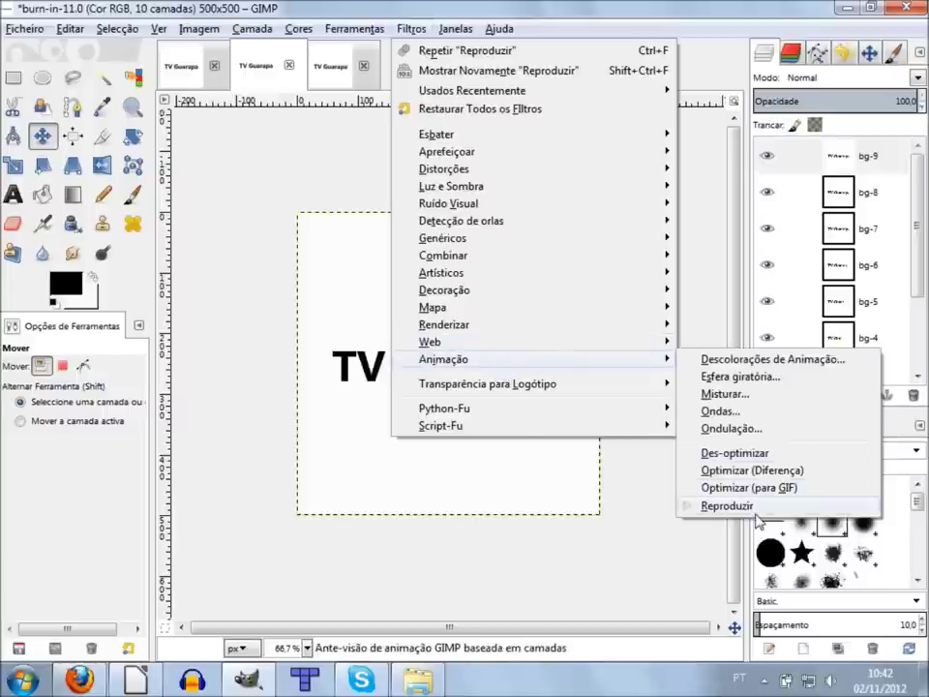
Step: Play the 10-frame burn-in preview at 10 fps, close it, and return to the 79-layer image
left_click(746, 505)
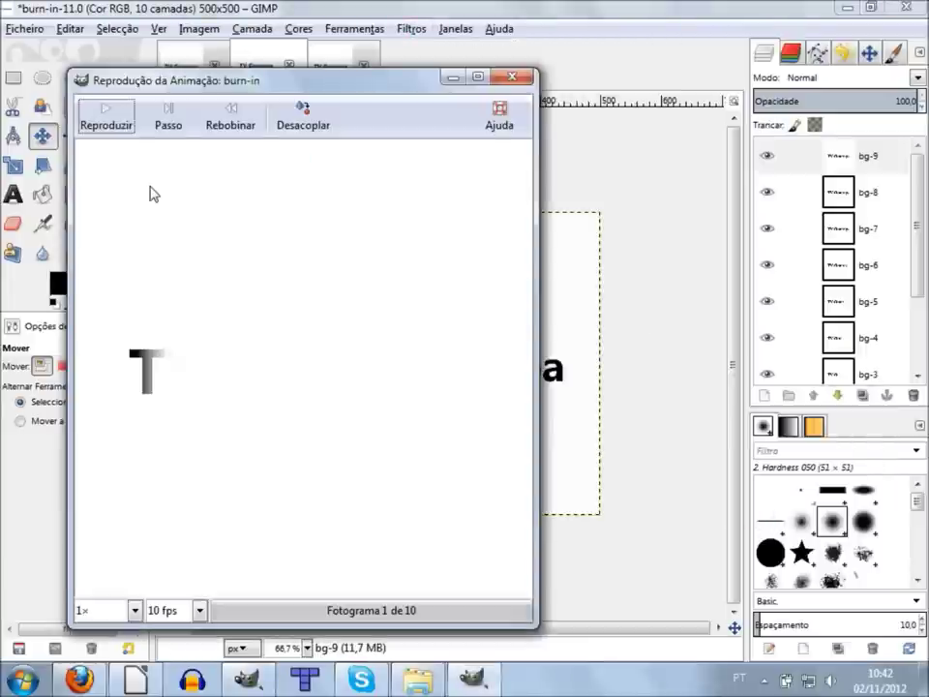
left_click(120, 121)
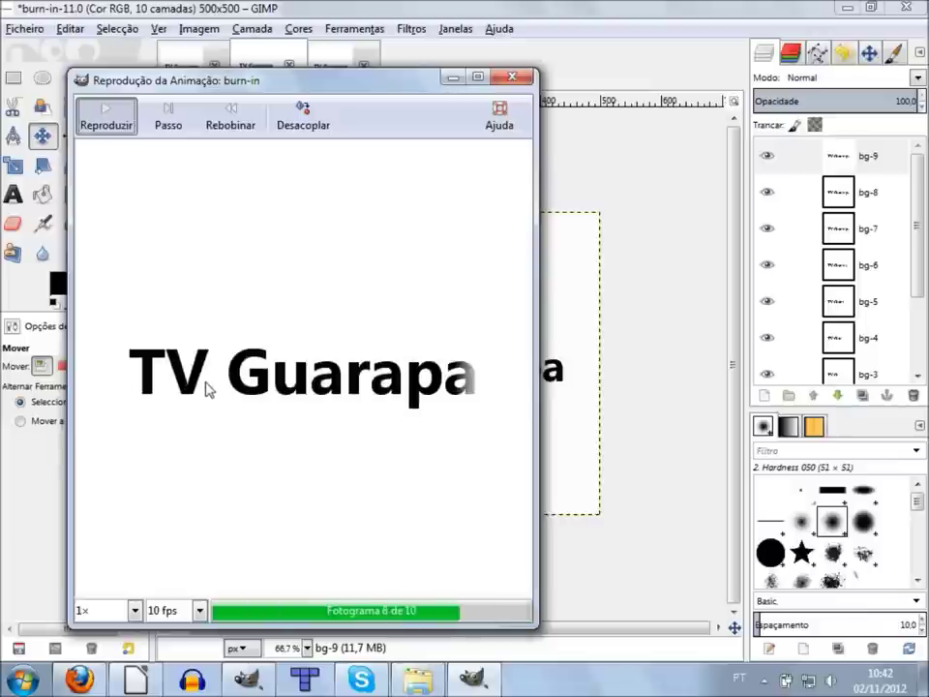
left_click(520, 85)
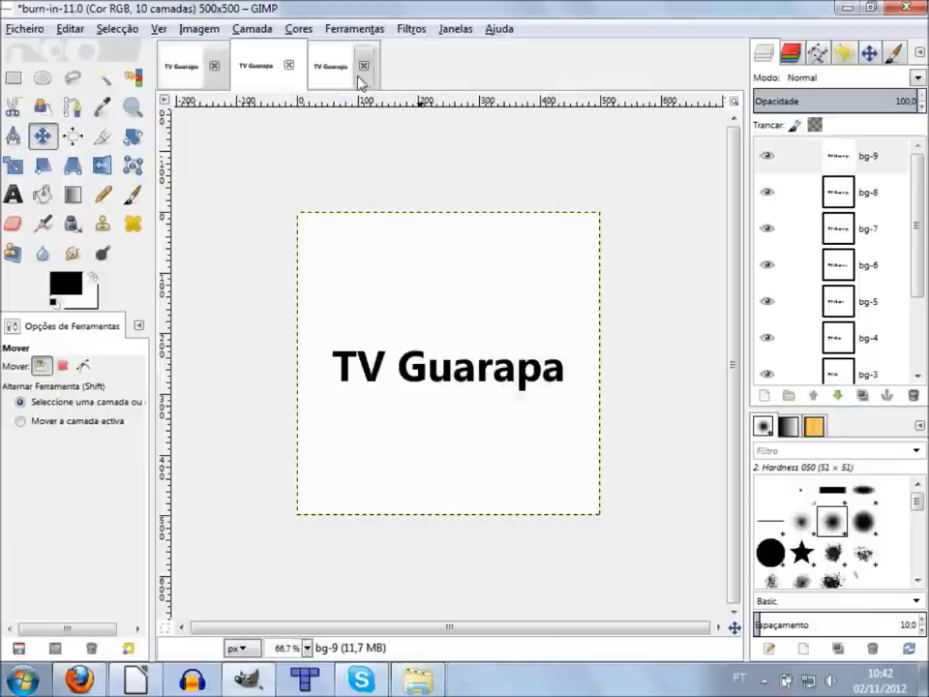
left_click(327, 69)
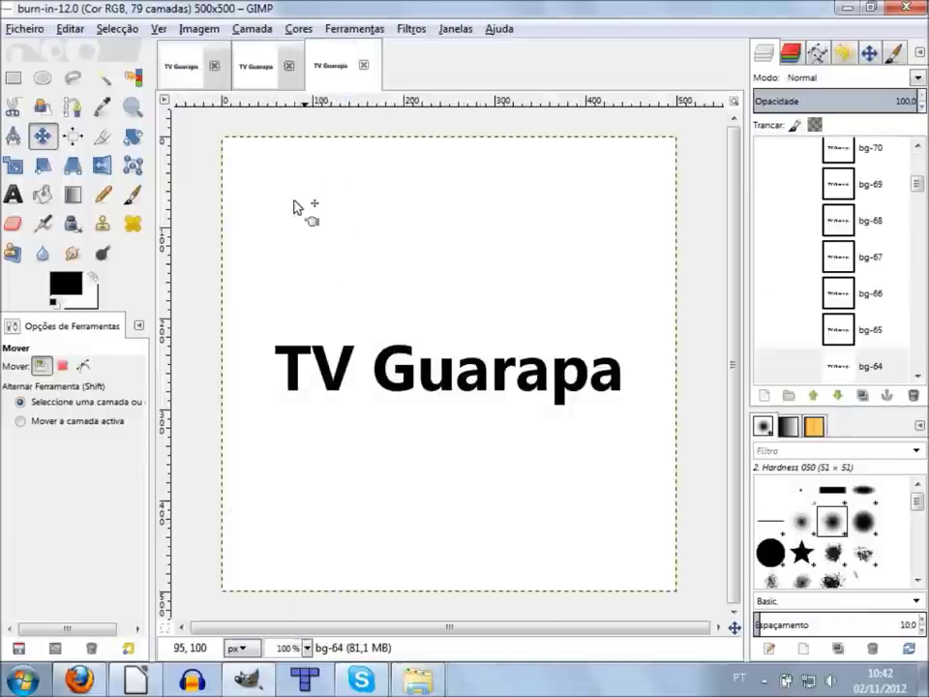
Step: Reopen Burn-In animation settings from the original Minha animação 02.xcf and reset them to defaults
left_click(174, 71)
left_click(409, 32)
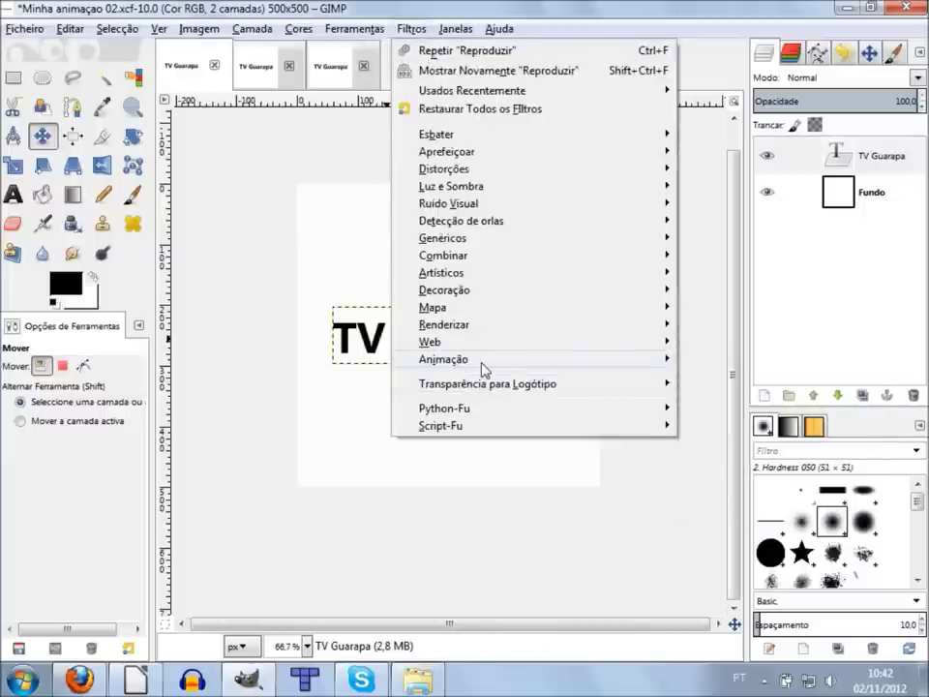
mouse_move(443, 359)
left_click(838, 370)
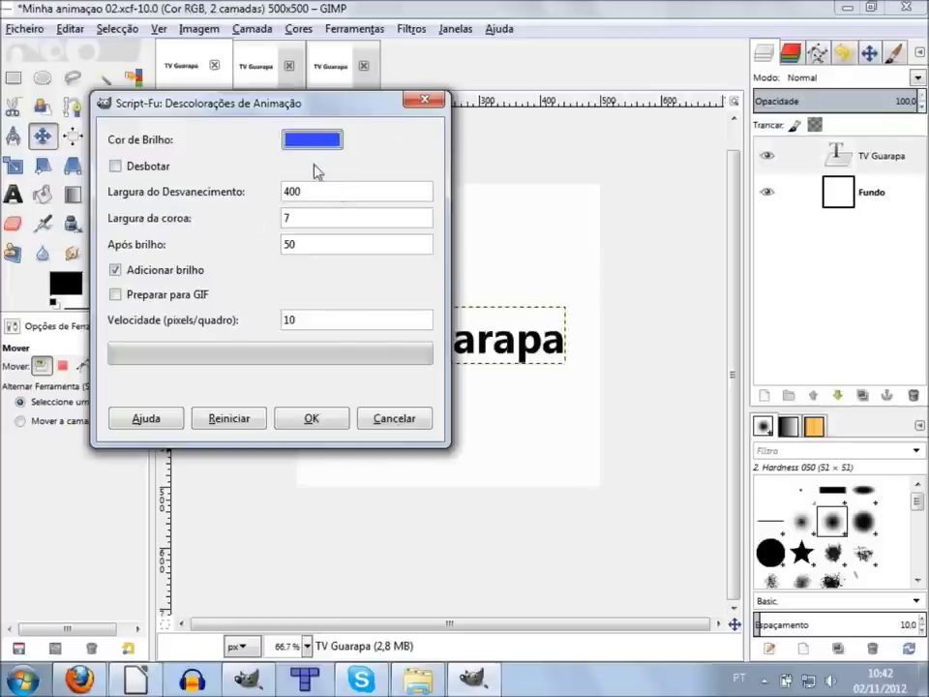
left_click(303, 192)
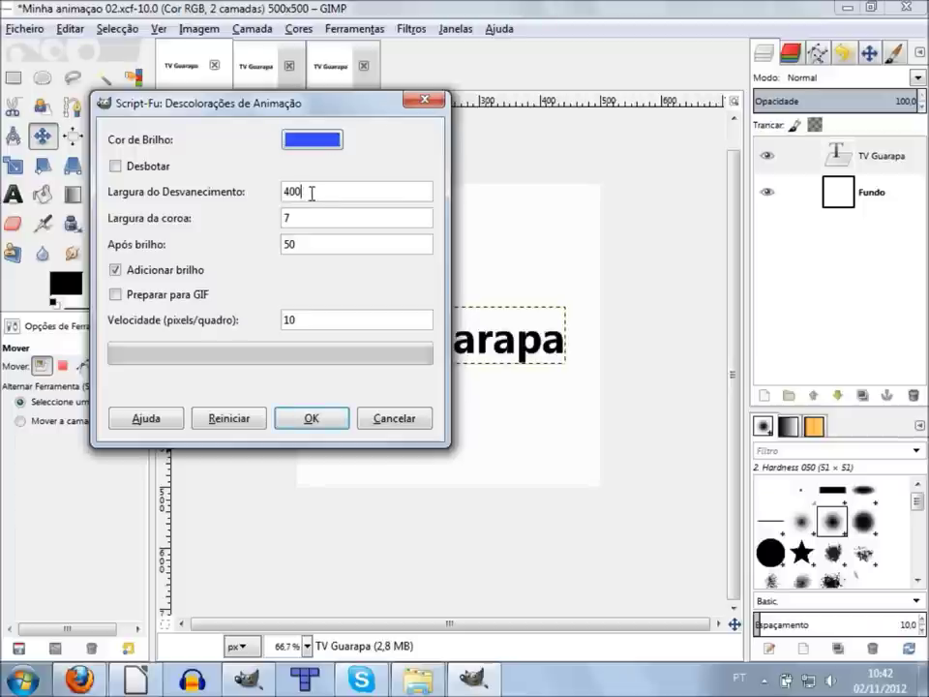
left_click(223, 426)
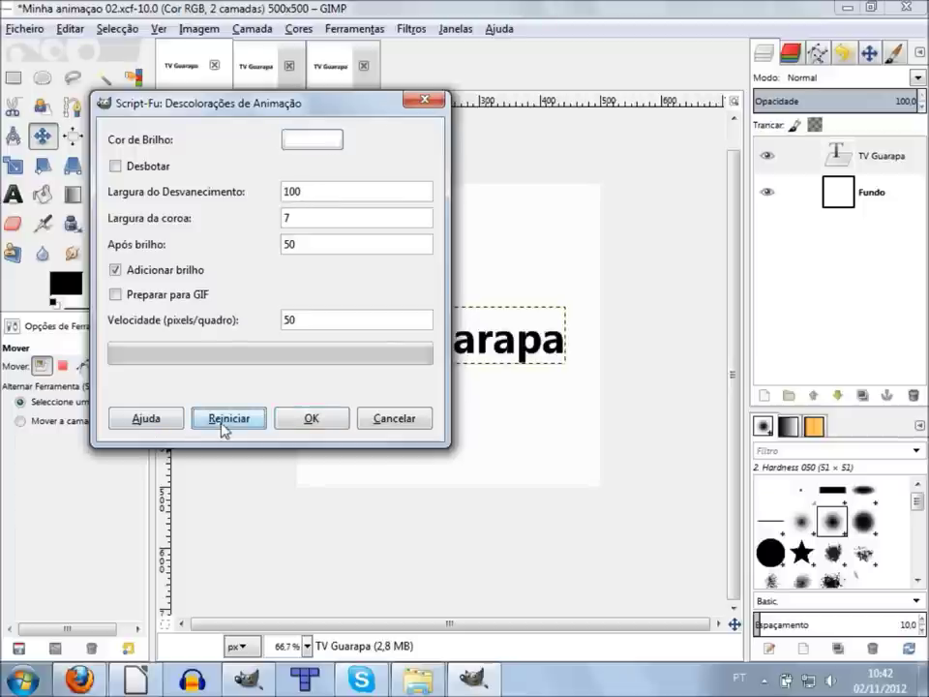
Step: Enter fade width 400 and speed 10, and dismiss the glow colour picker
double_click(316, 195)
type("400")
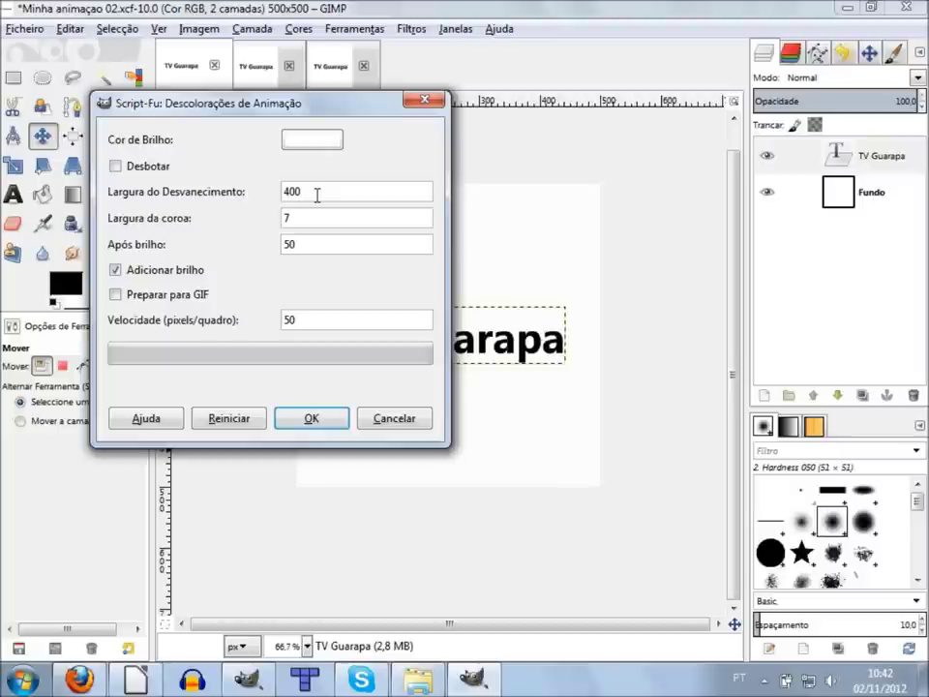
double_click(299, 322)
type("10")
left_click(303, 142)
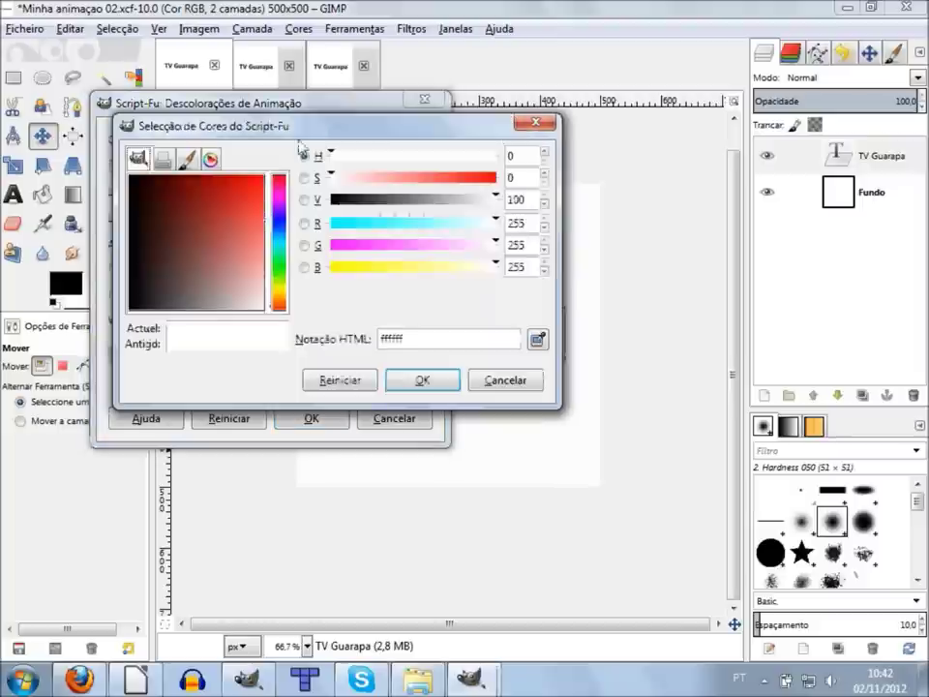
key("Escape")
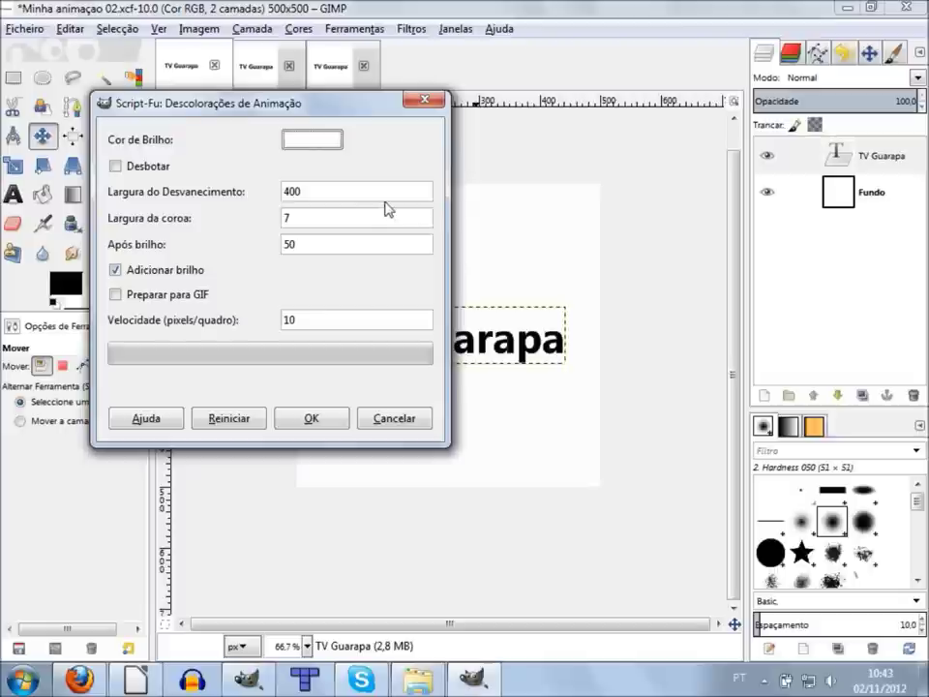
Step: Close the Burn-In dialog without running it and switch to the 10-layer burn-in image
left_click(426, 100)
left_click(328, 82)
left_click(251, 83)
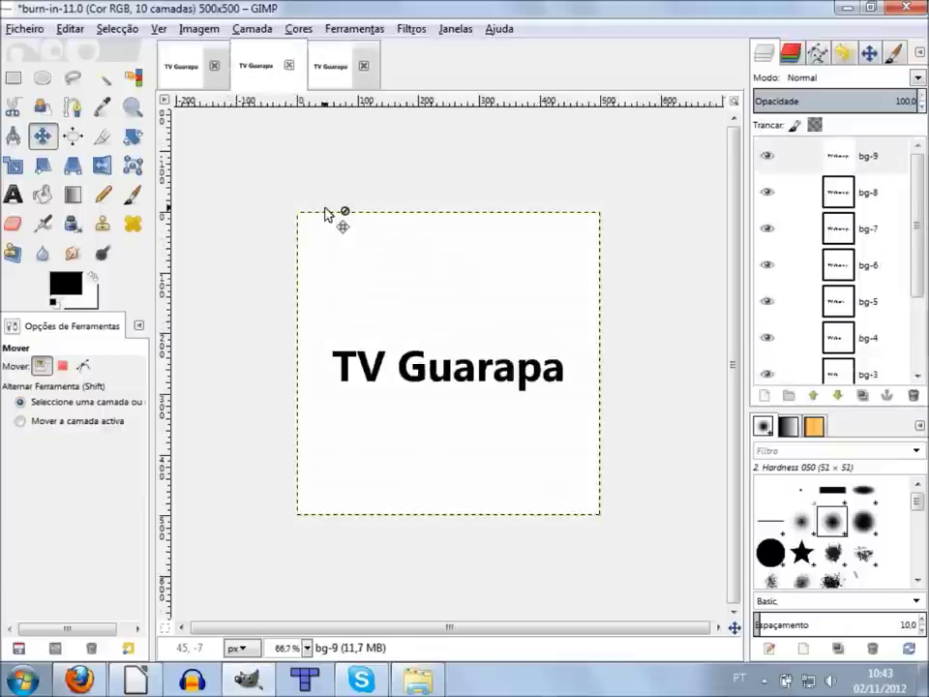
Step: Export the 10-layer image as animação02.gif with 'As animation' kept enabled
left_click(29, 28)
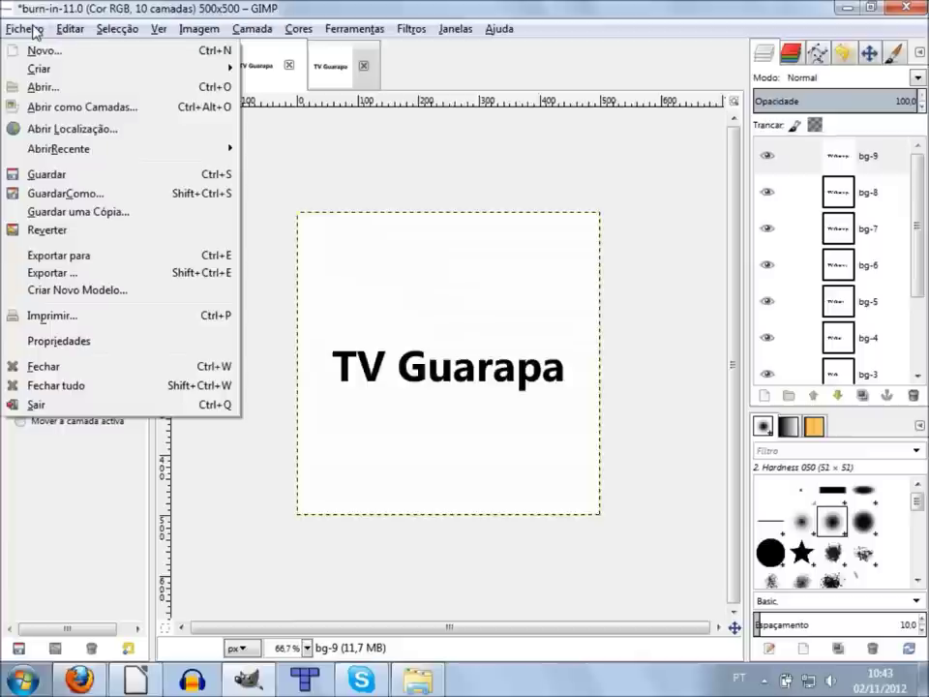
left_click(177, 278)
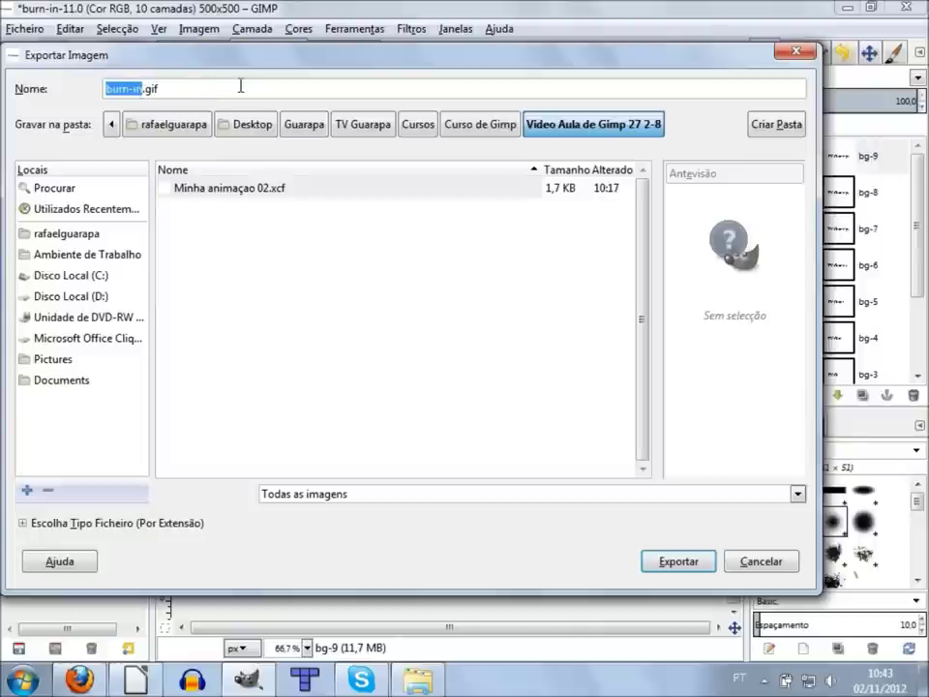
type("a")
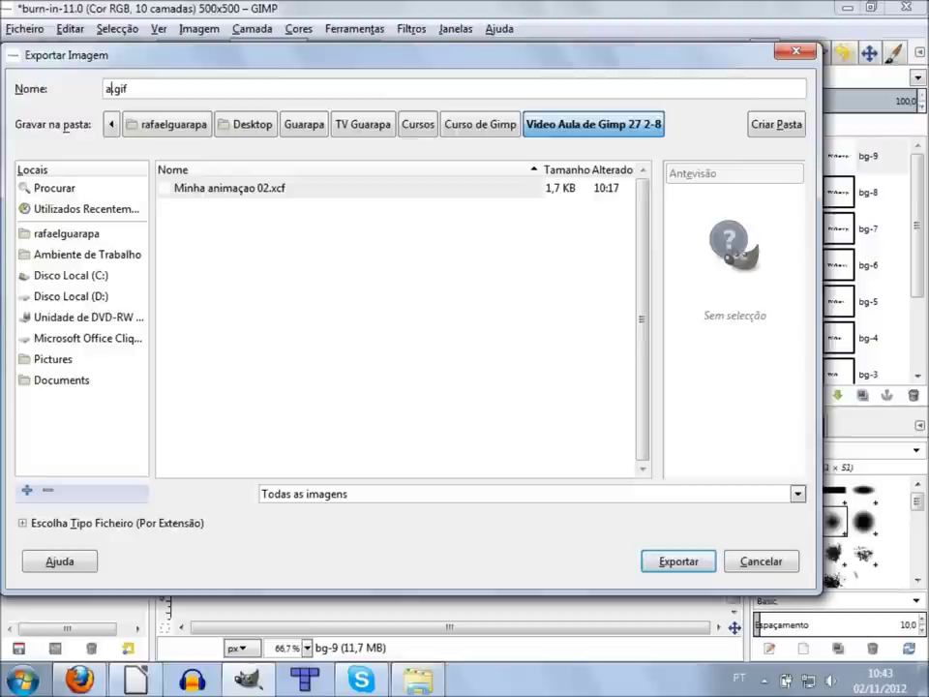
type("nima")
type("ção")
type("02")
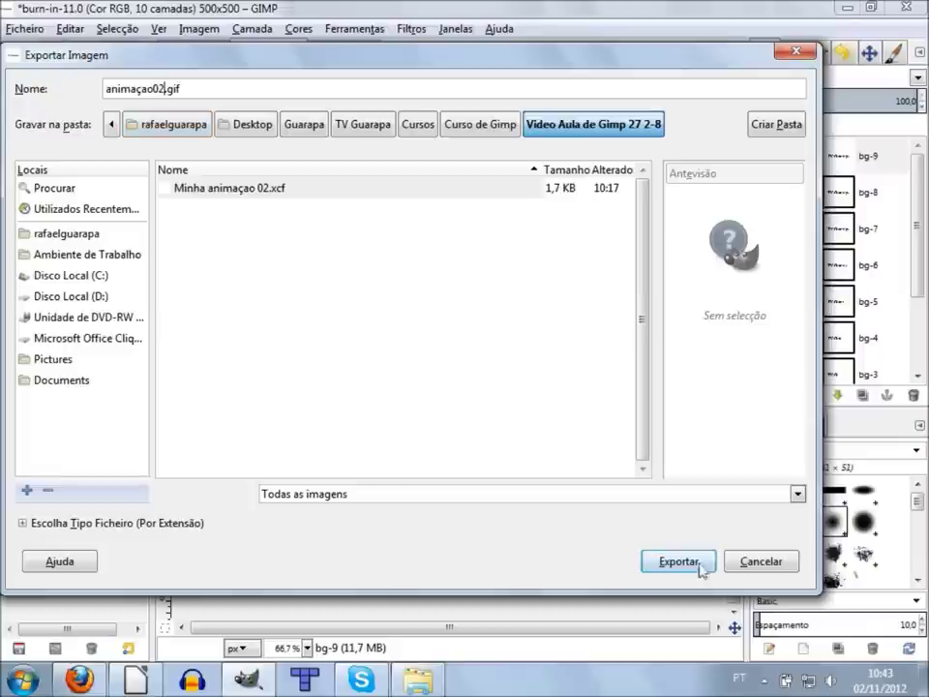
left_click(699, 563)
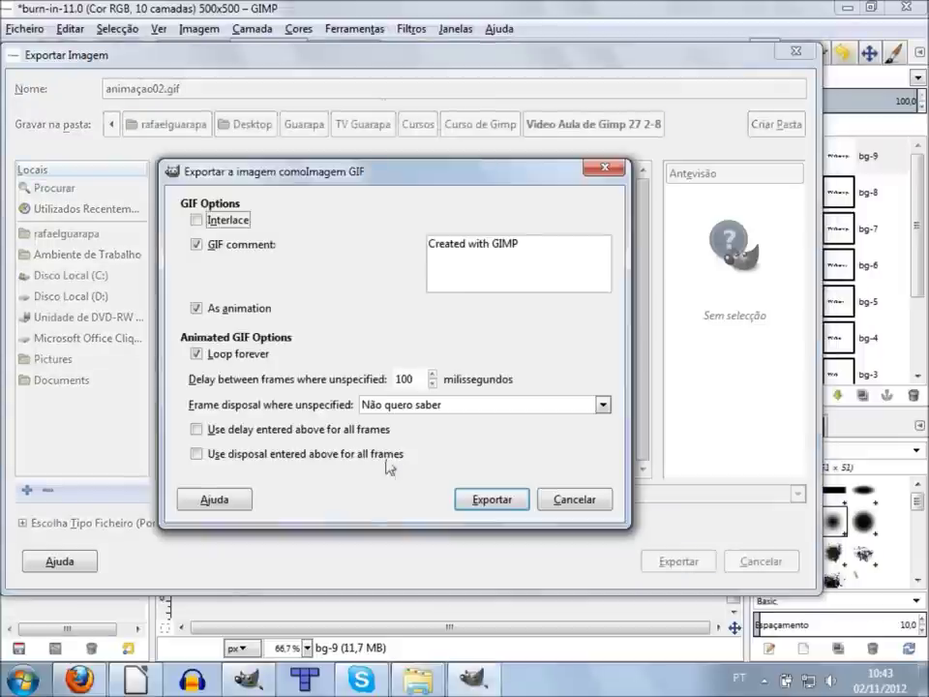
left_click(199, 310)
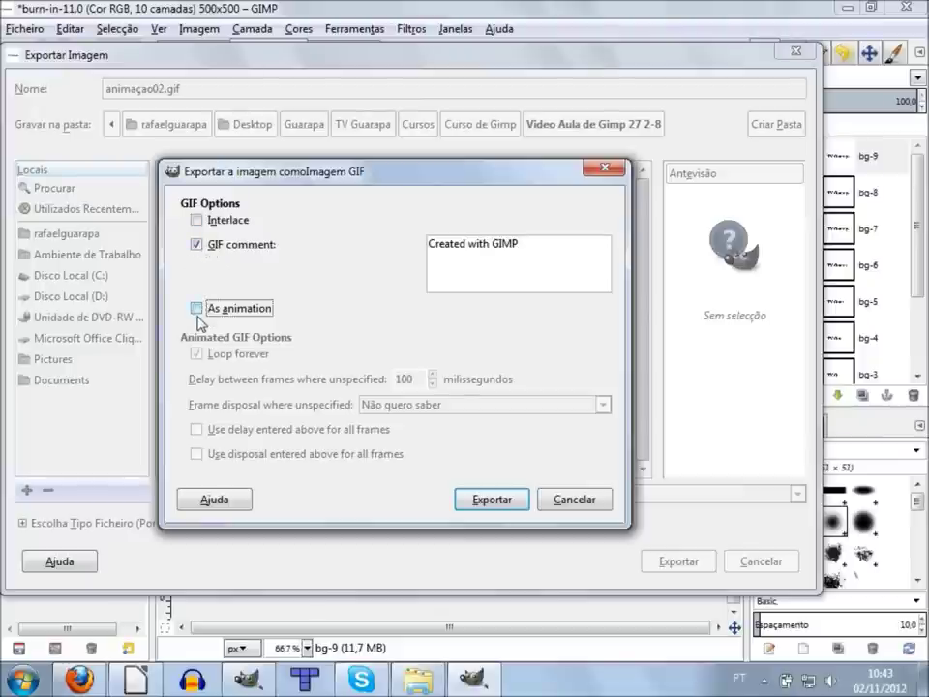
left_click(200, 310)
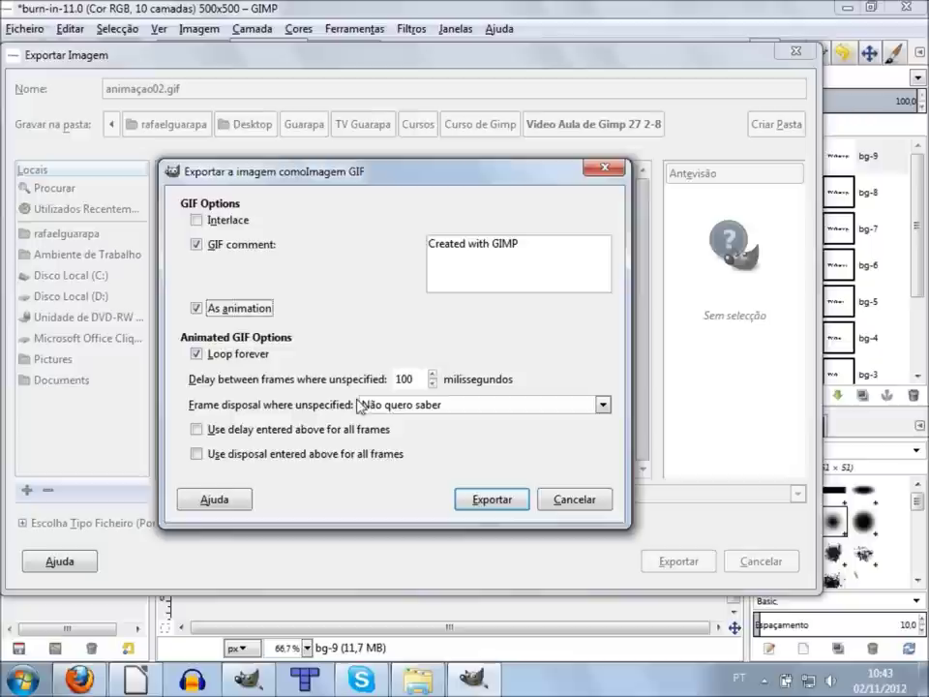
left_click(481, 511)
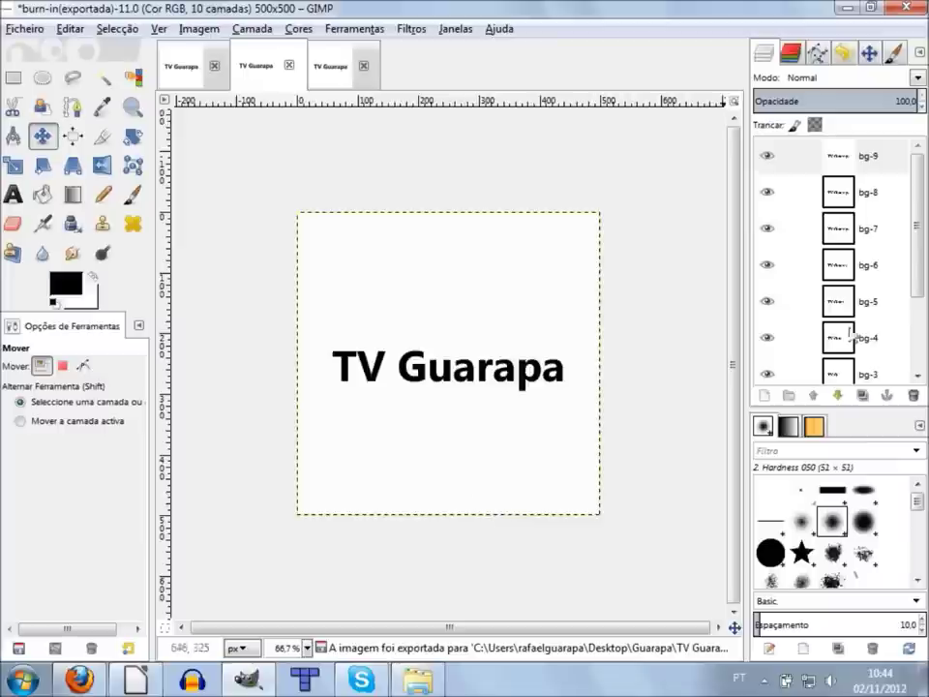
Step: Export the 79-layer image as animated GIF animaçao03.gif, then select animaçao02 in Explorer
scroll(919, 310, "down", 3)
scroll(925, 315, "down", 1)
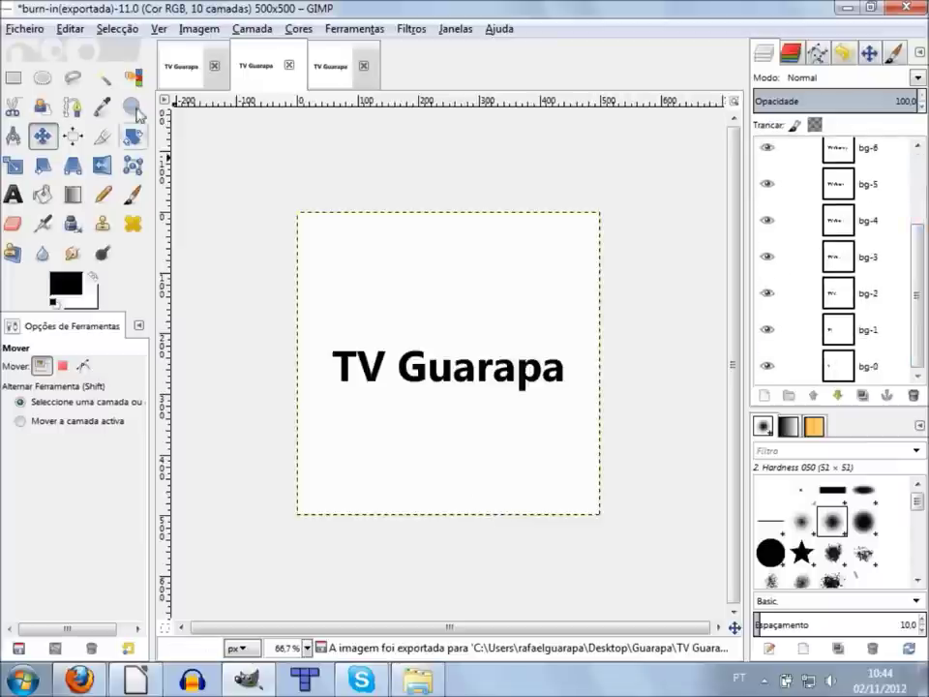
left_click(330, 82)
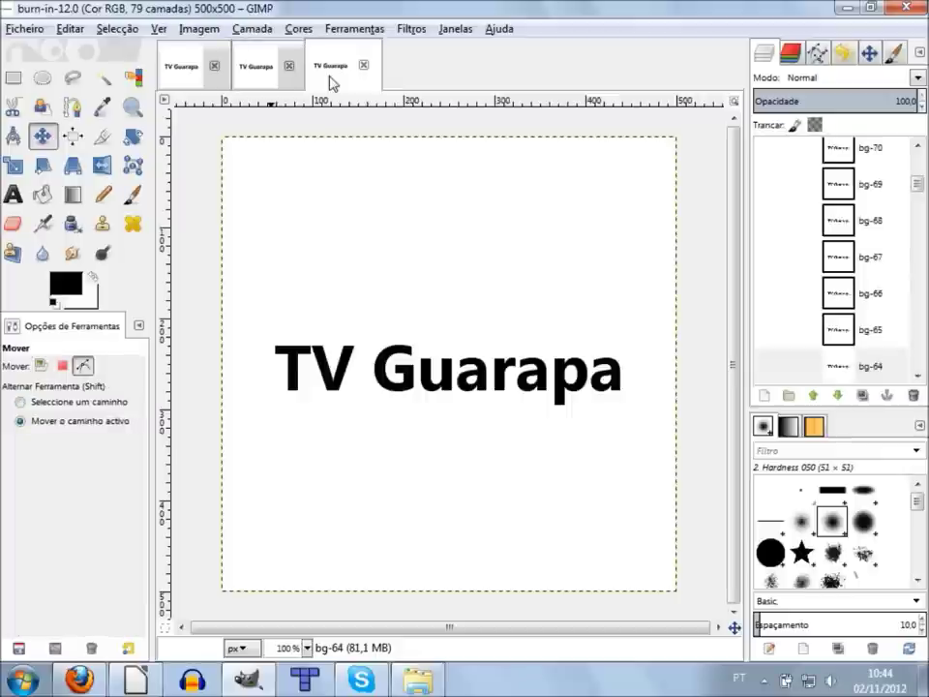
key("ctrl+shift+e")
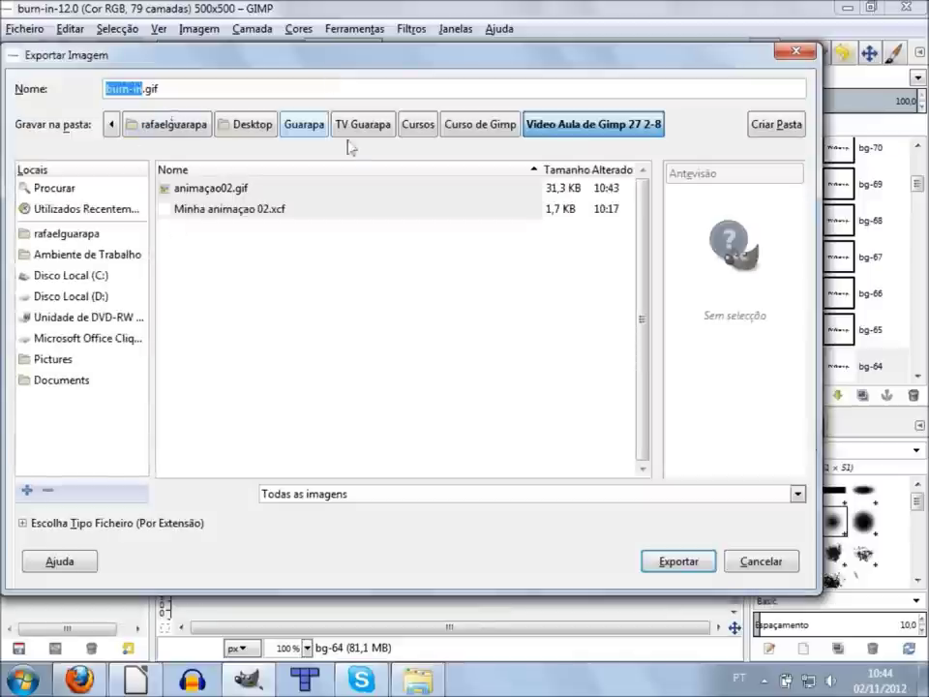
type("animaçao03")
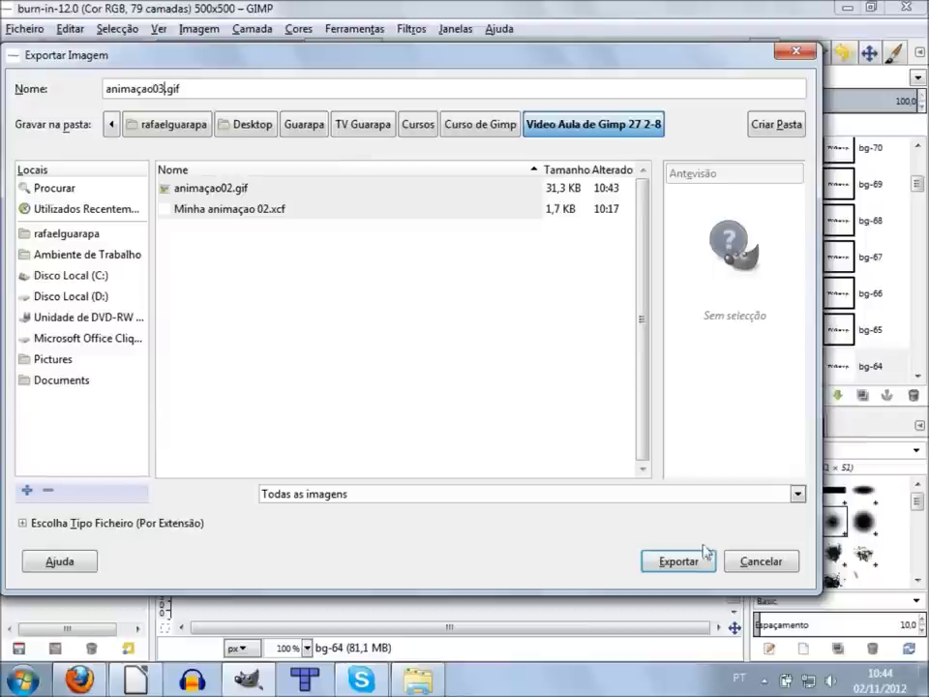
left_click(649, 560)
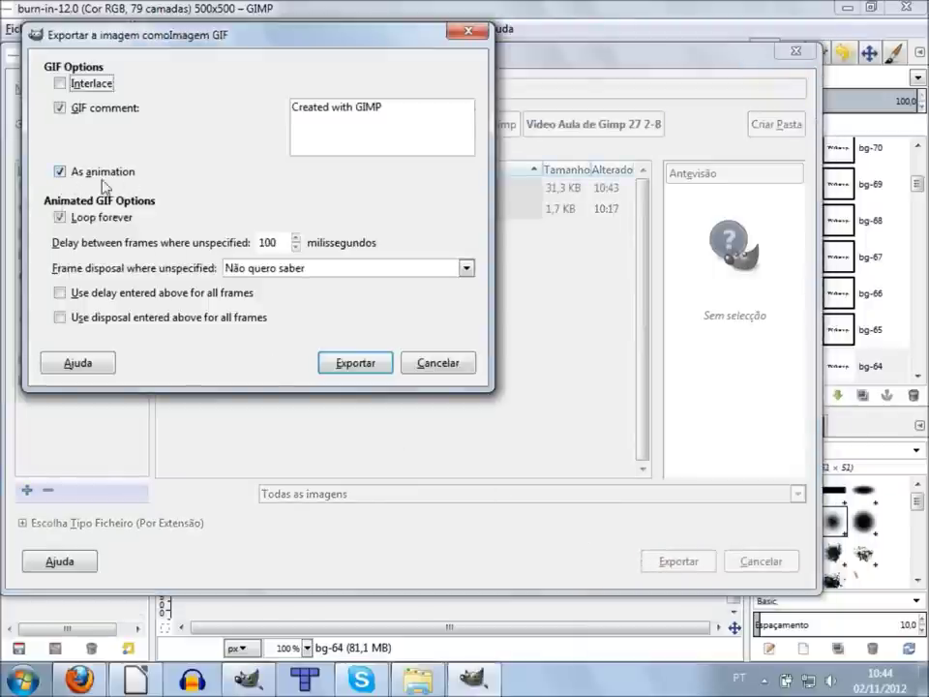
left_click(62, 175)
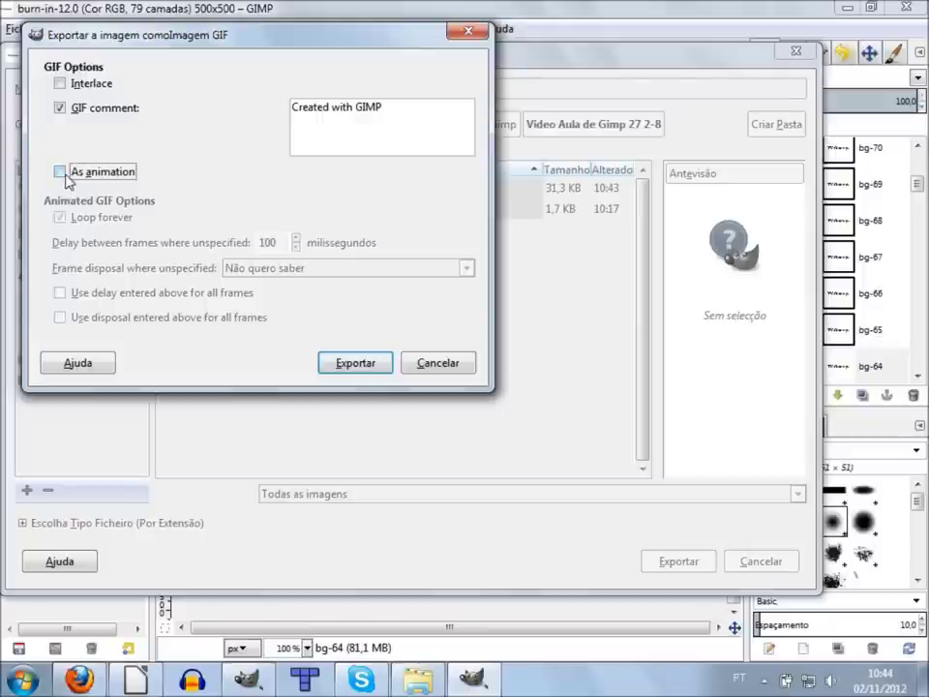
left_click(62, 175)
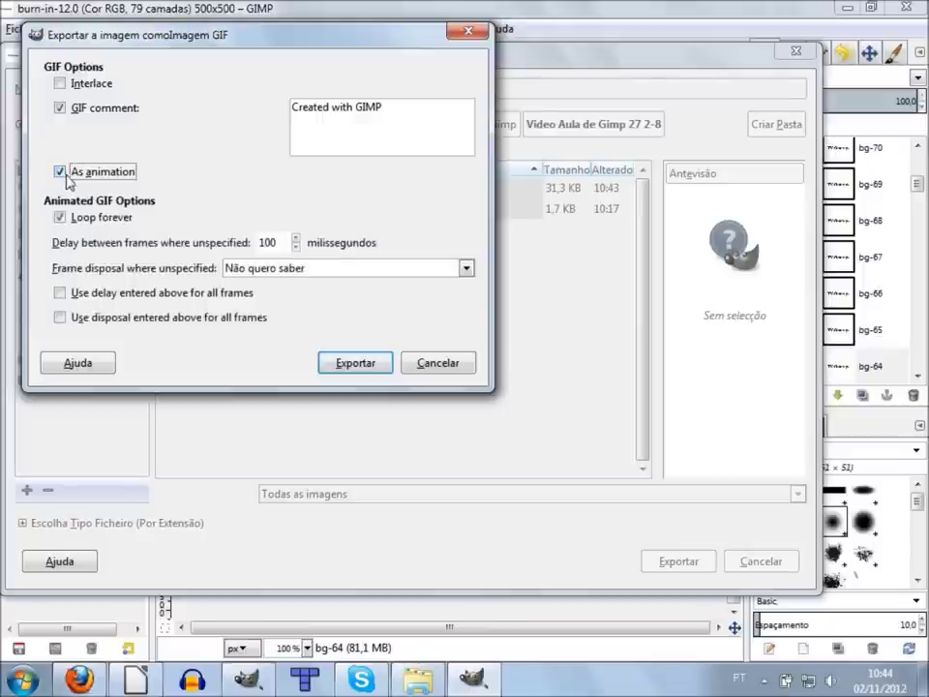
left_click(374, 366)
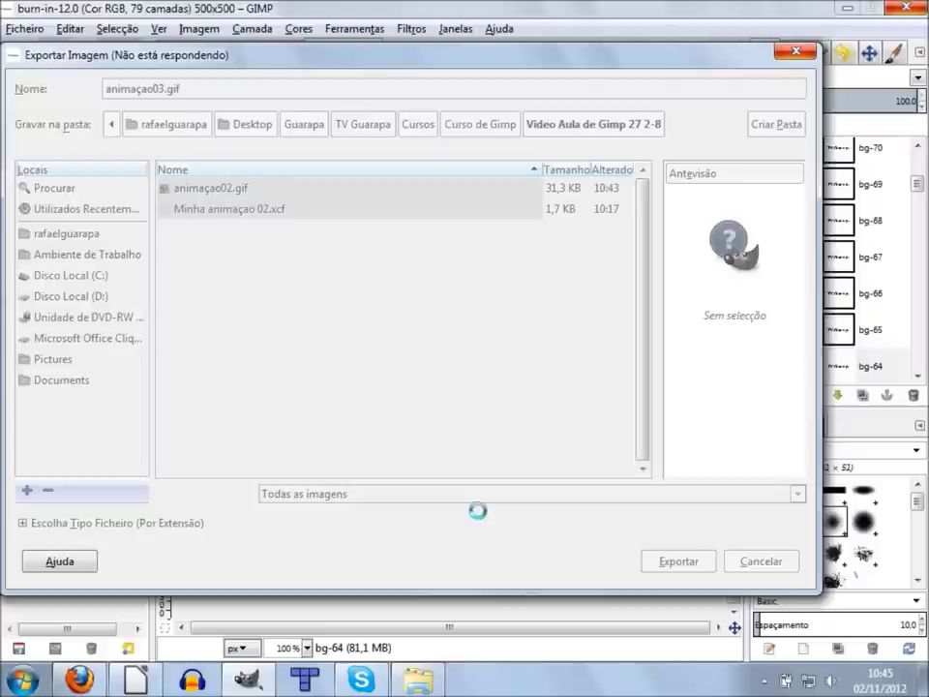
left_click(369, 410)
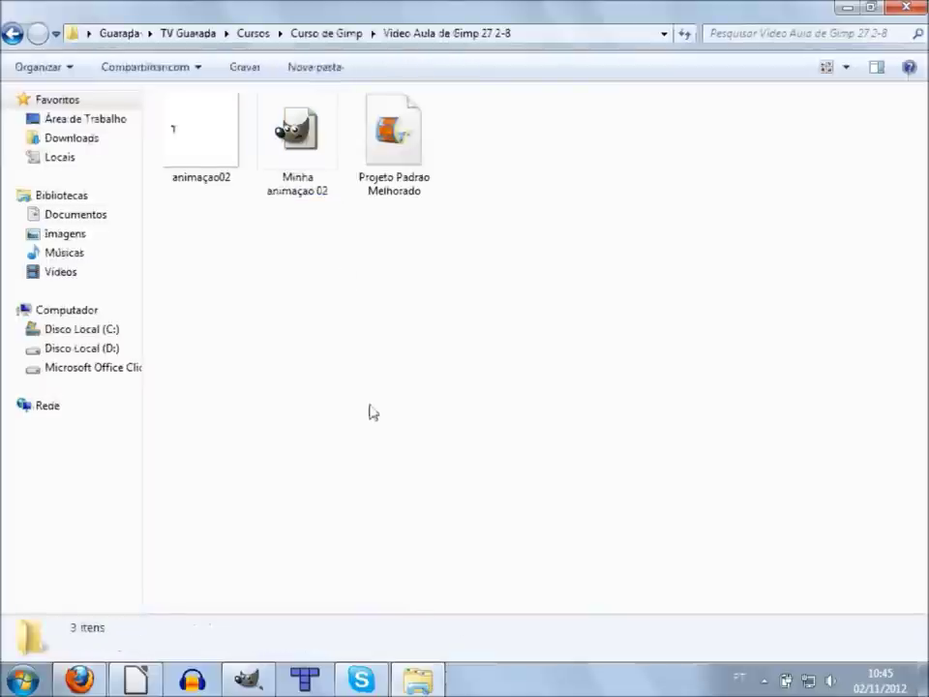
Step: Open animaçao02.gif in Firefox via Abrir com
left_click(211, 120)
mouse_move(201, 134)
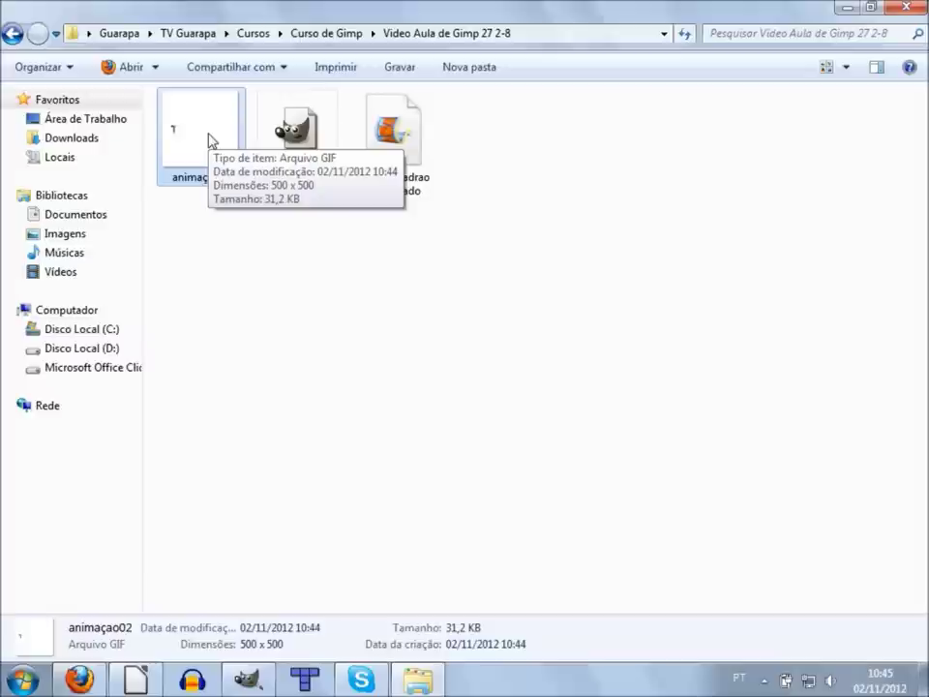
right_click(209, 133)
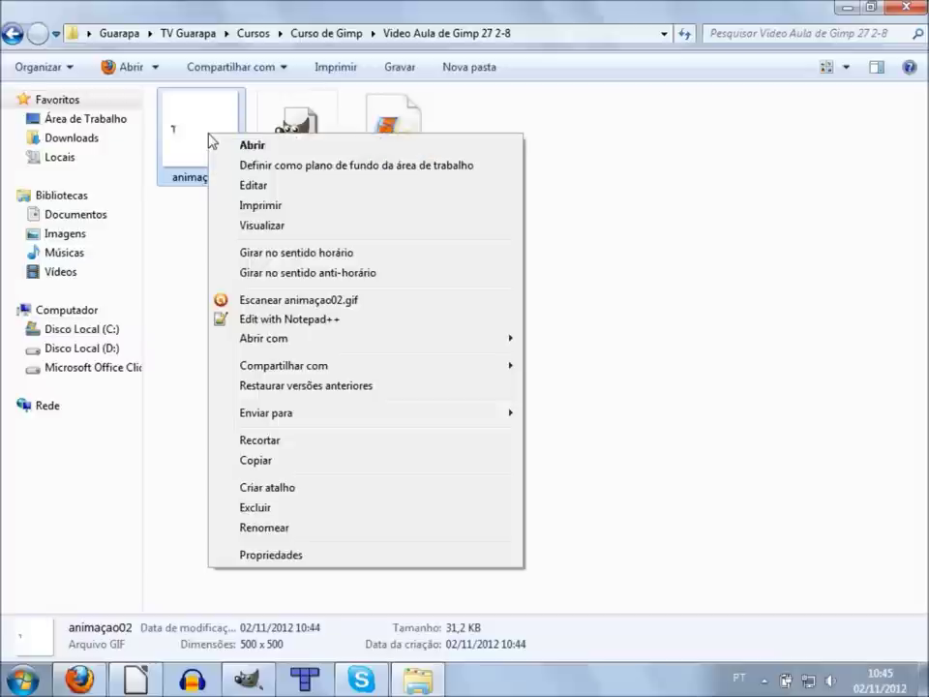
mouse_move(263, 337)
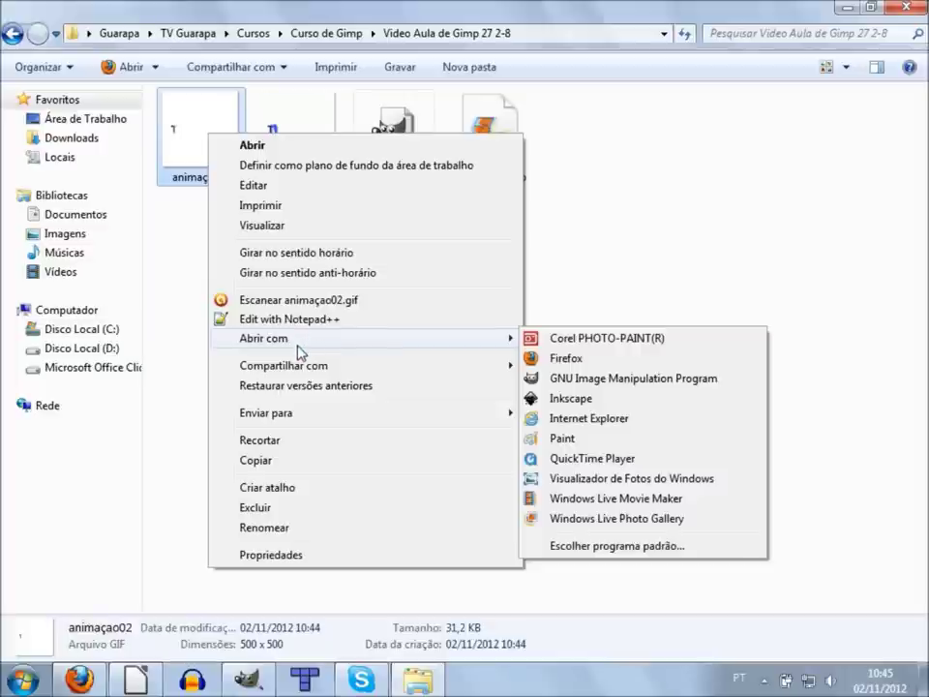
left_click(256, 147)
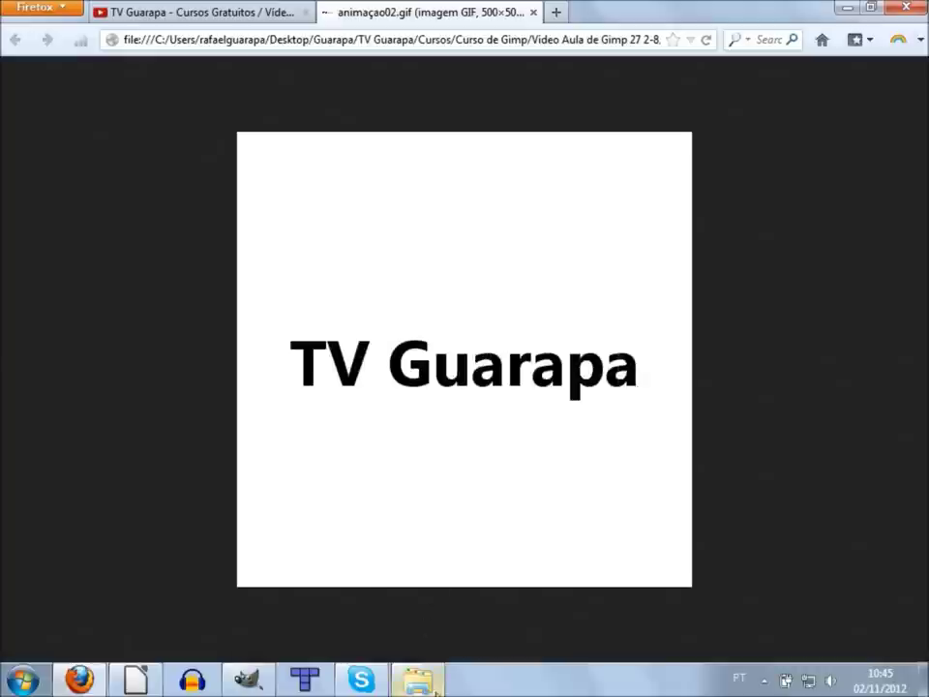
Step: Back in Explorer, open animaçao03.gif for preview from its context menu
mouse_move(418, 679)
left_click(417, 571)
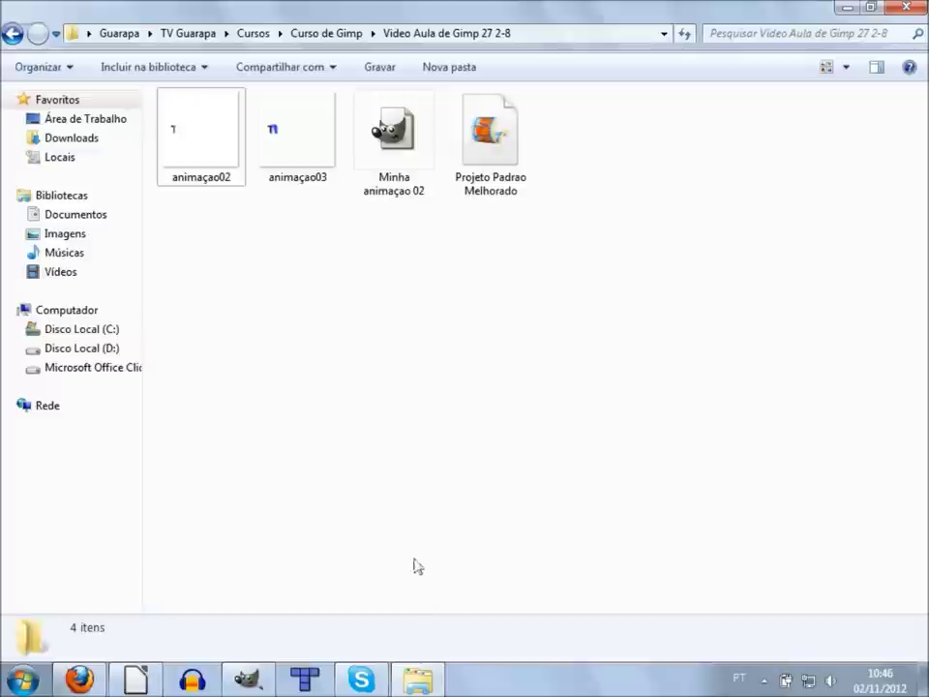
left_click(293, 184)
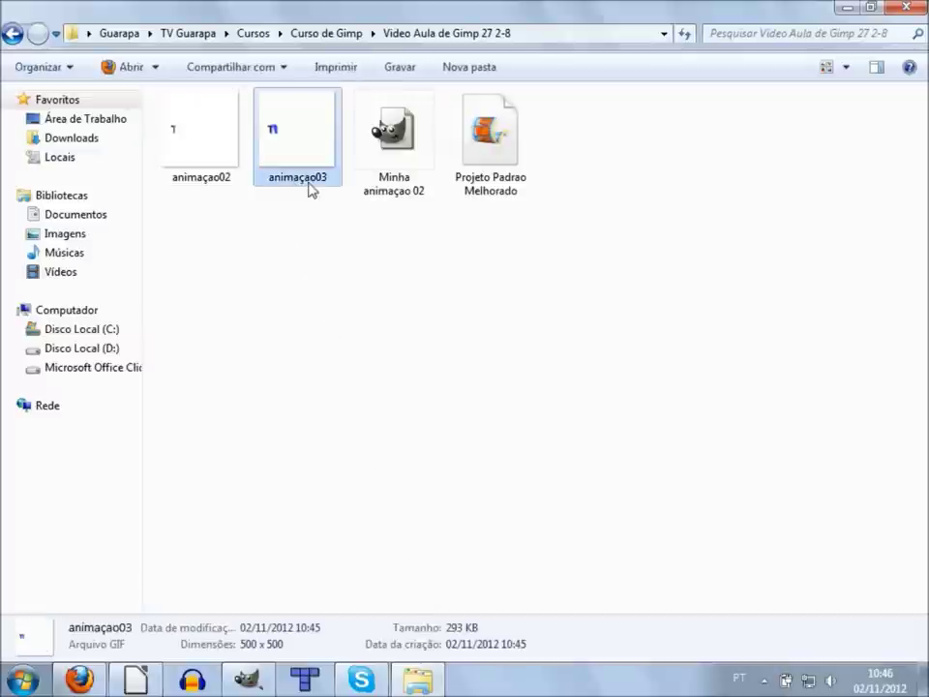
right_click(306, 171)
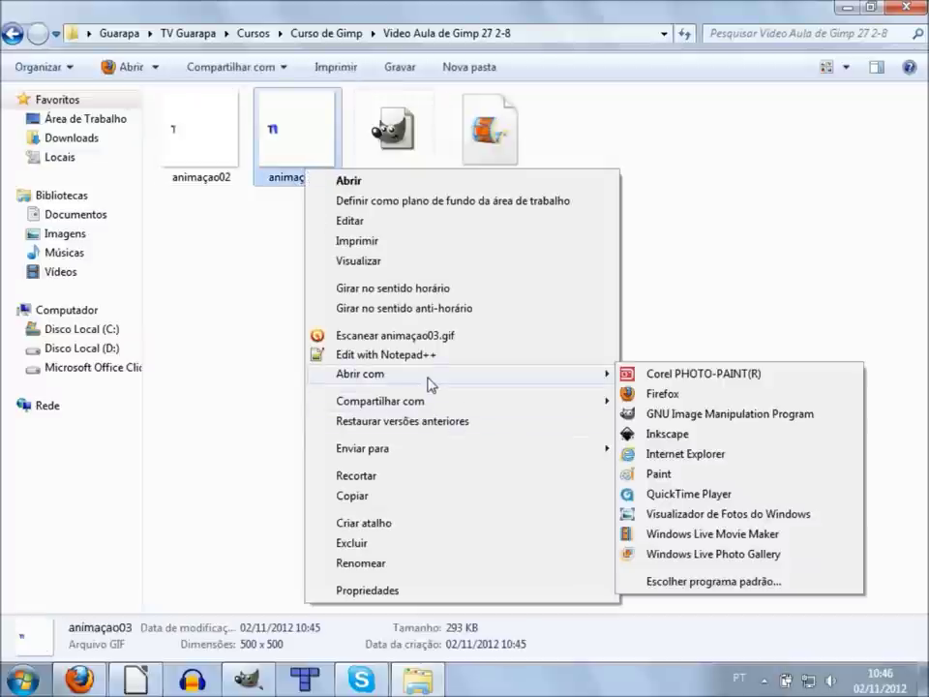
left_click(183, 398)
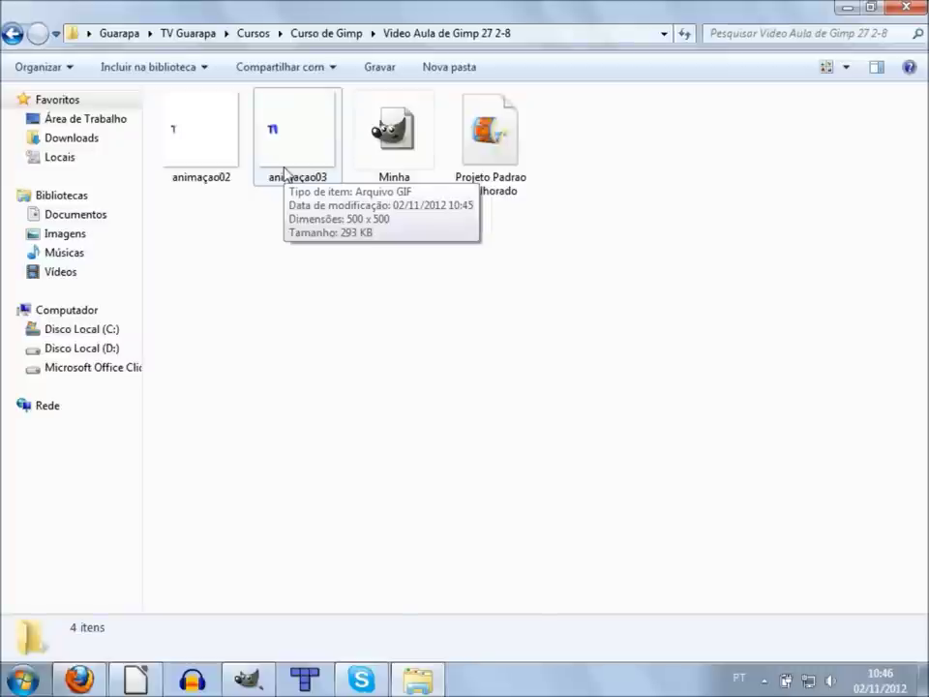
right_click(284, 169)
mouse_move(339, 371)
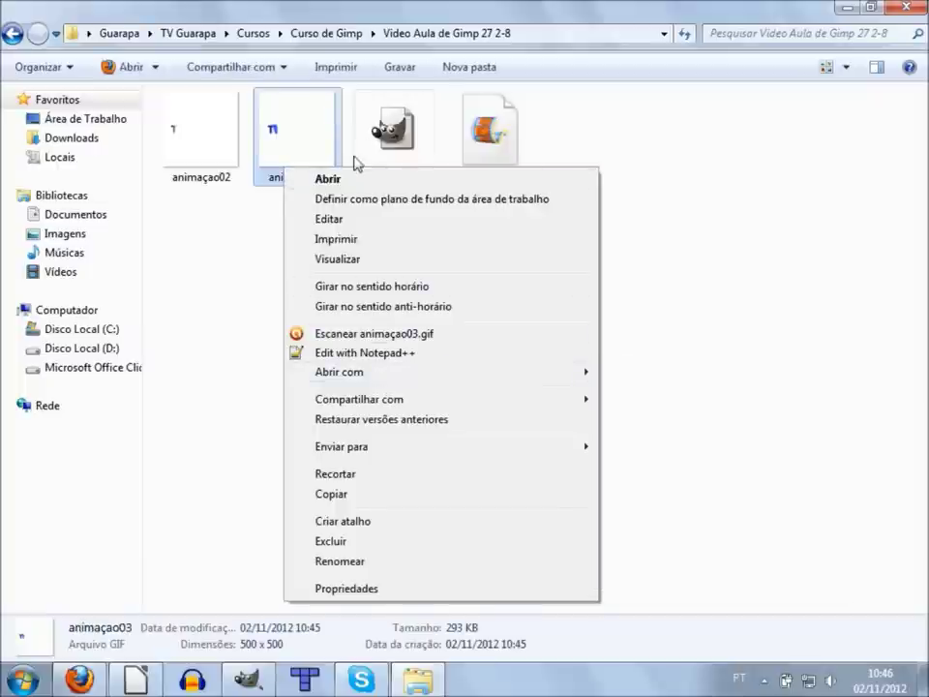
left_click(357, 179)
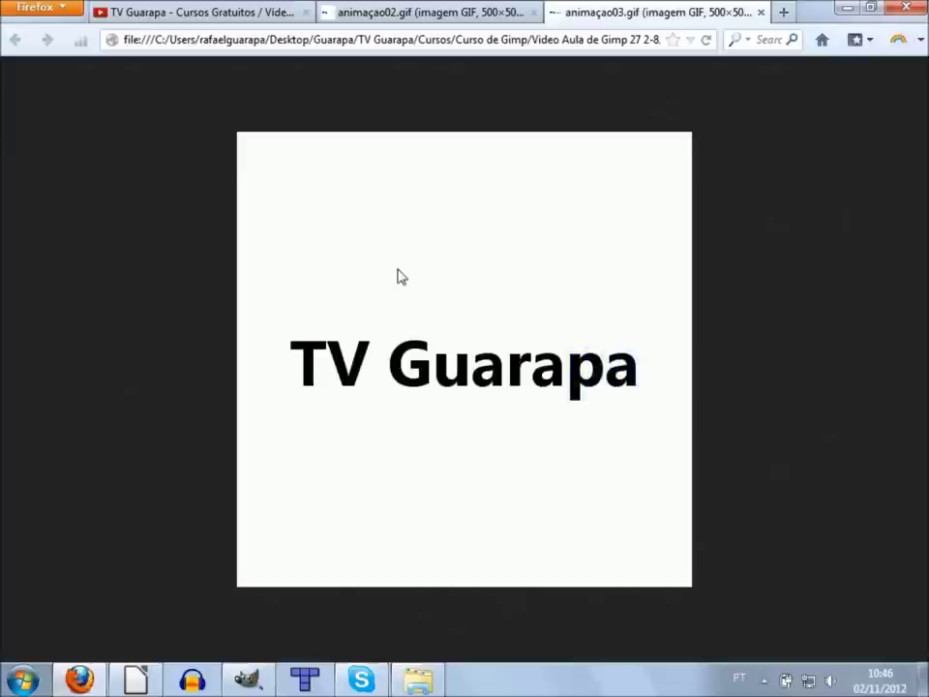
Step: Alternate between the animaçao02.gif and animaçao03.gif Firefox tabs, then bring GIMP forward
left_click(455, 11)
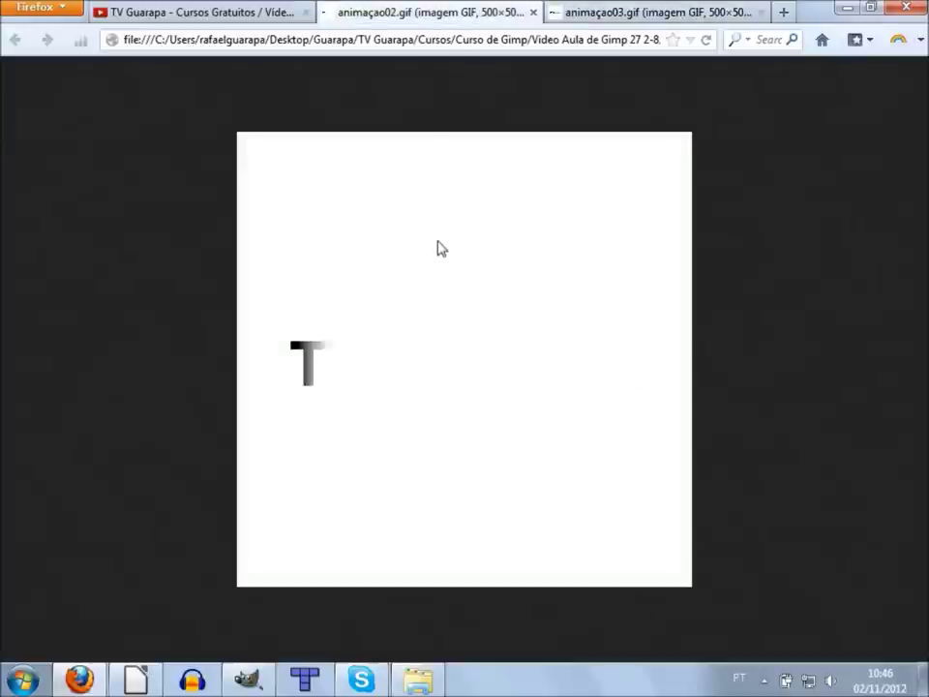
left_click(624, 14)
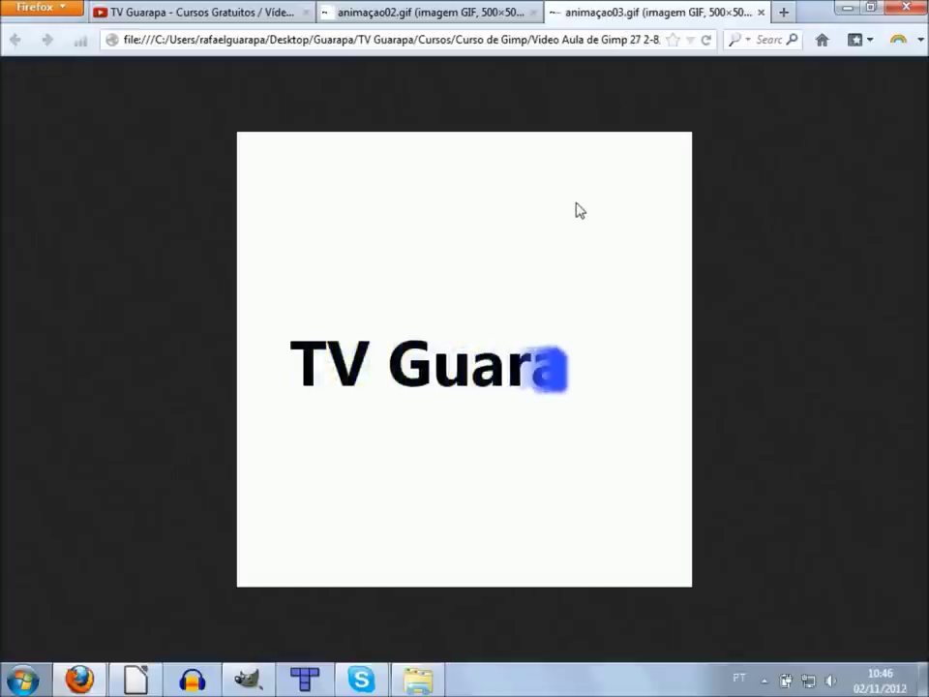
left_click(423, 13)
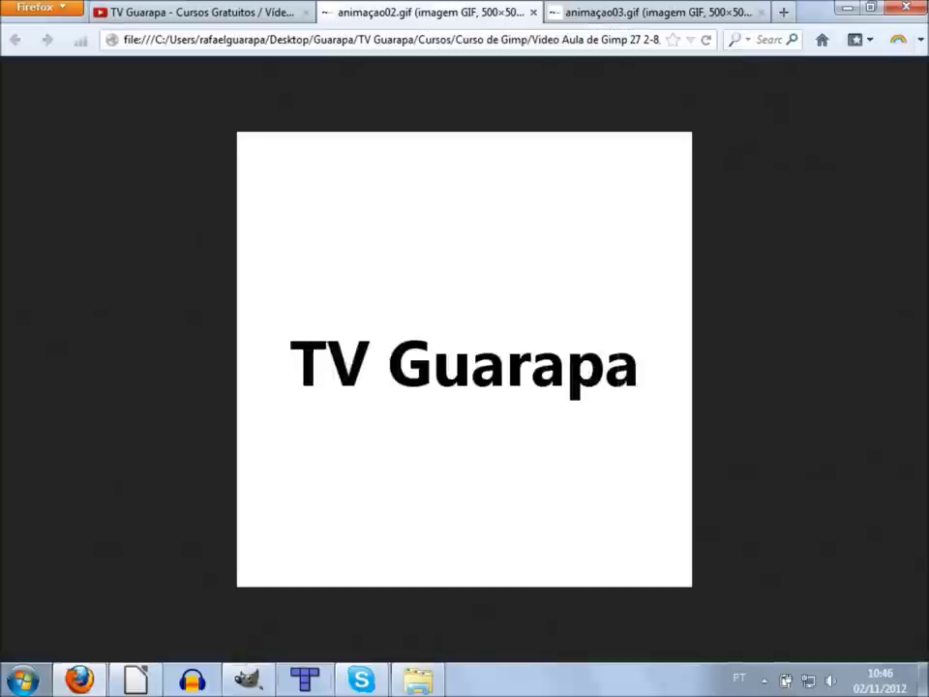
left_click(248, 680)
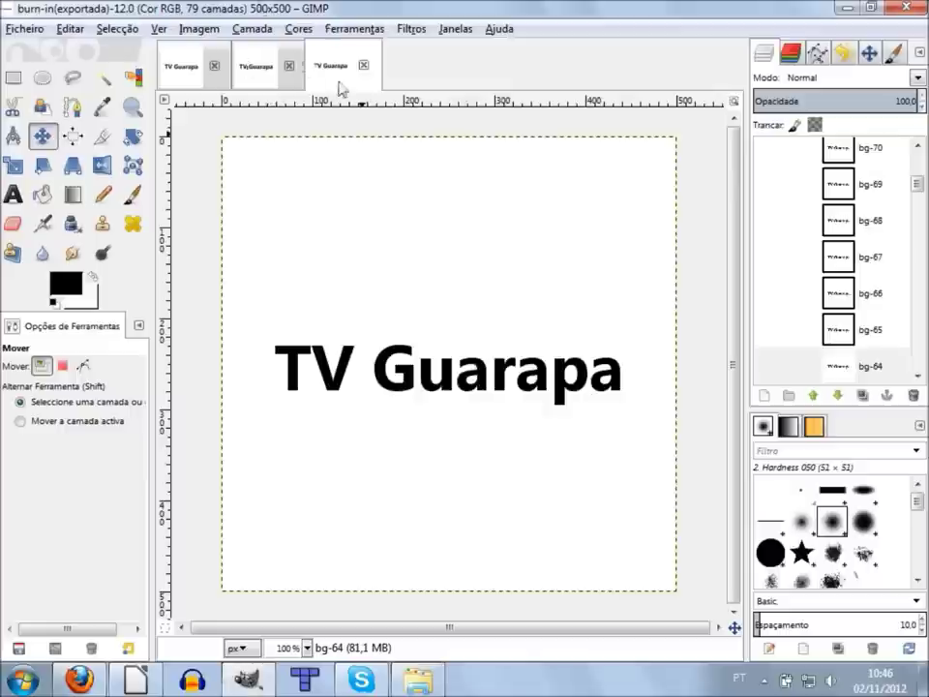
Step: Re-export the 10-layer image over animaçao02.gif, confirming the overwrite
left_click(254, 65)
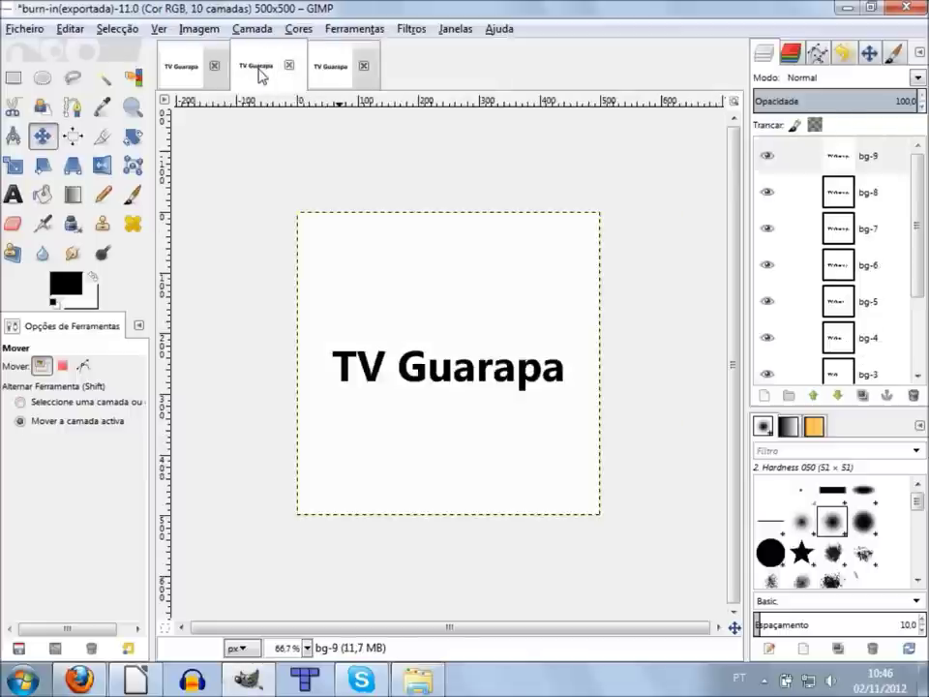
key("ctrl+shift+e")
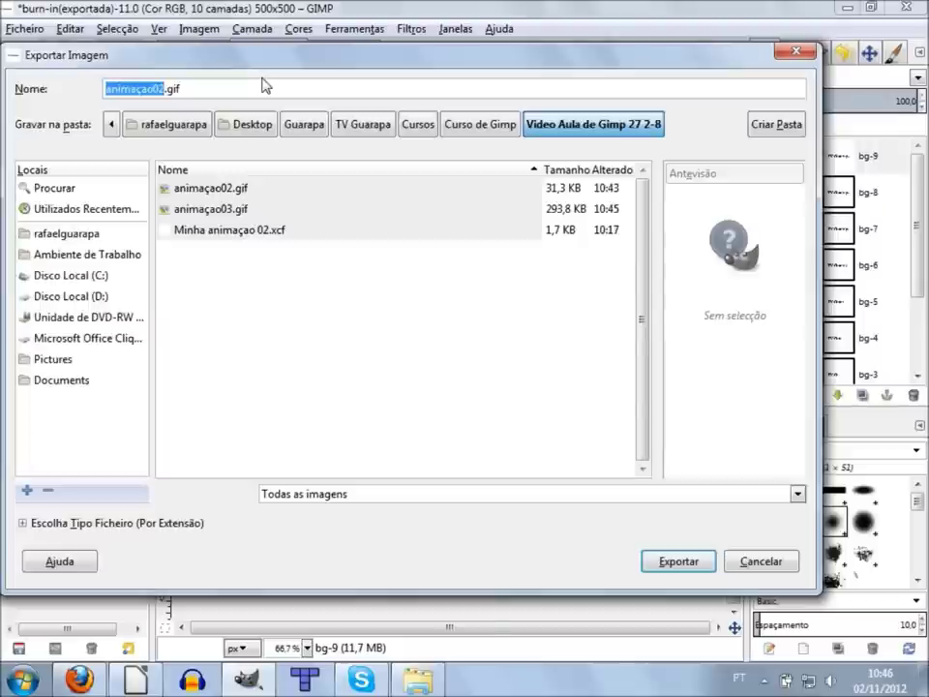
left_click(679, 560)
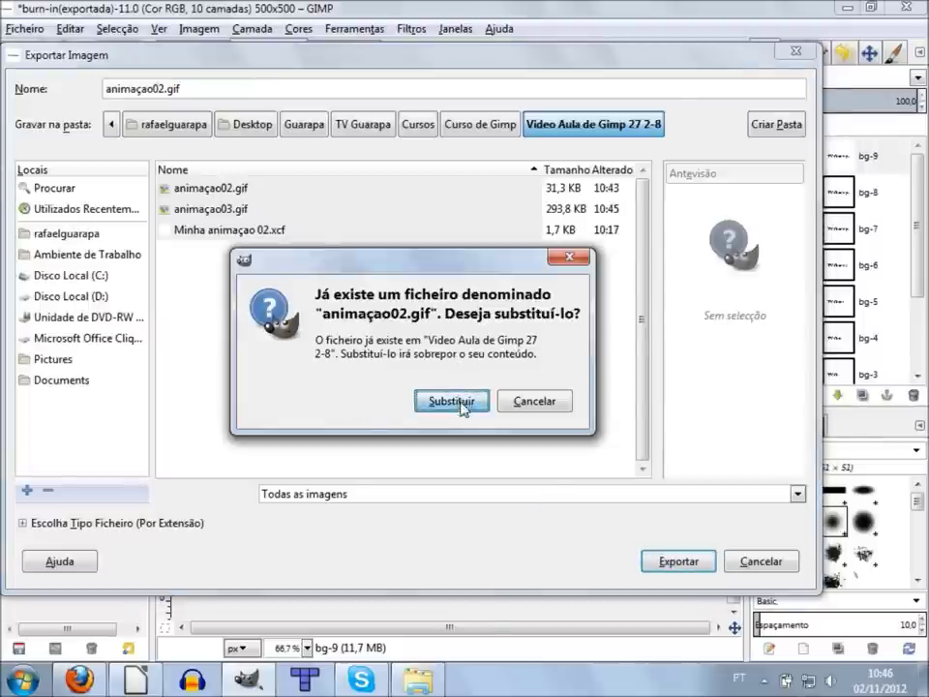
left_click(460, 401)
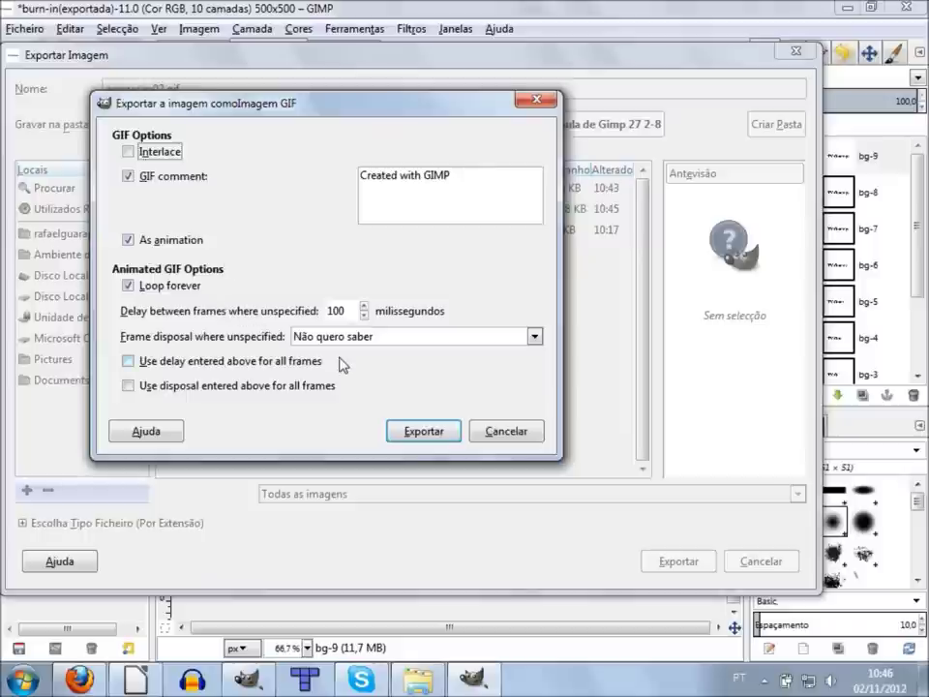
Step: Inspect the 100 ms frame delay in the GIF options, compare in Firefox, then cancel
left_click(352, 311)
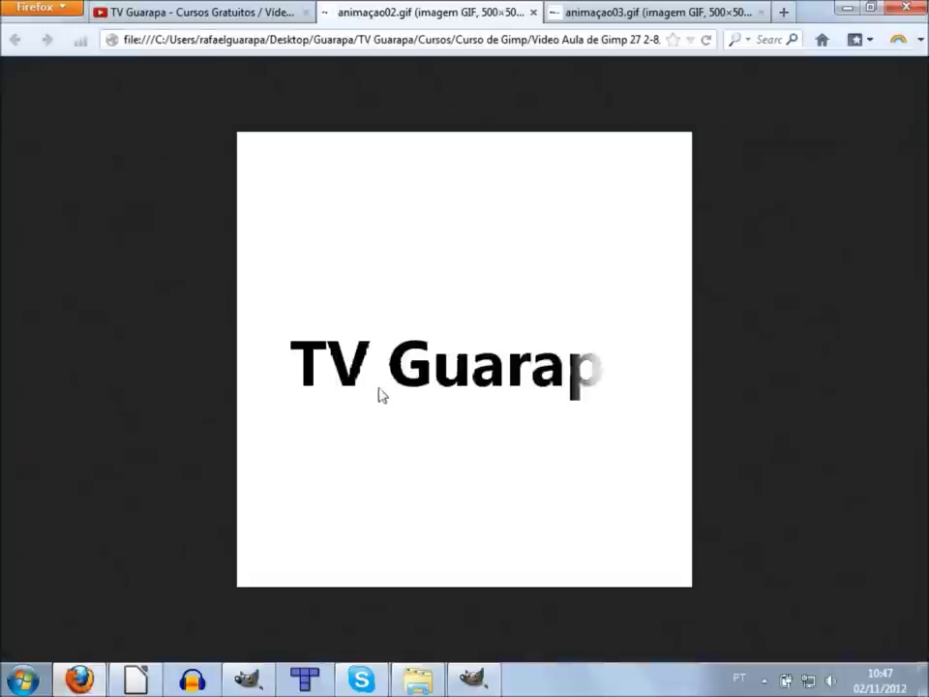
left_click(721, 9)
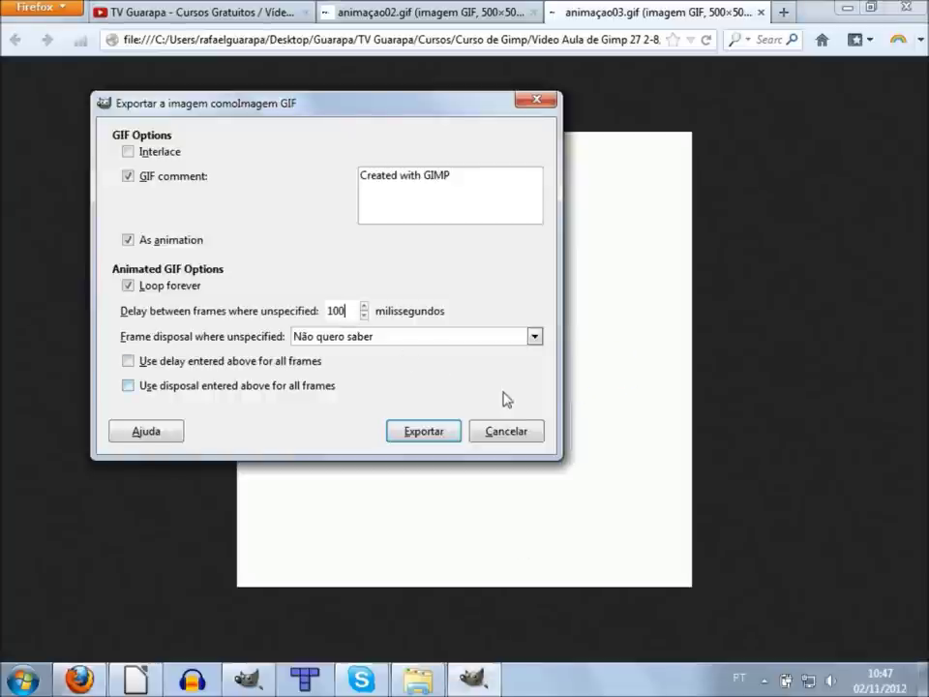
type("0")
left_click_drag(342, 307, 311, 306)
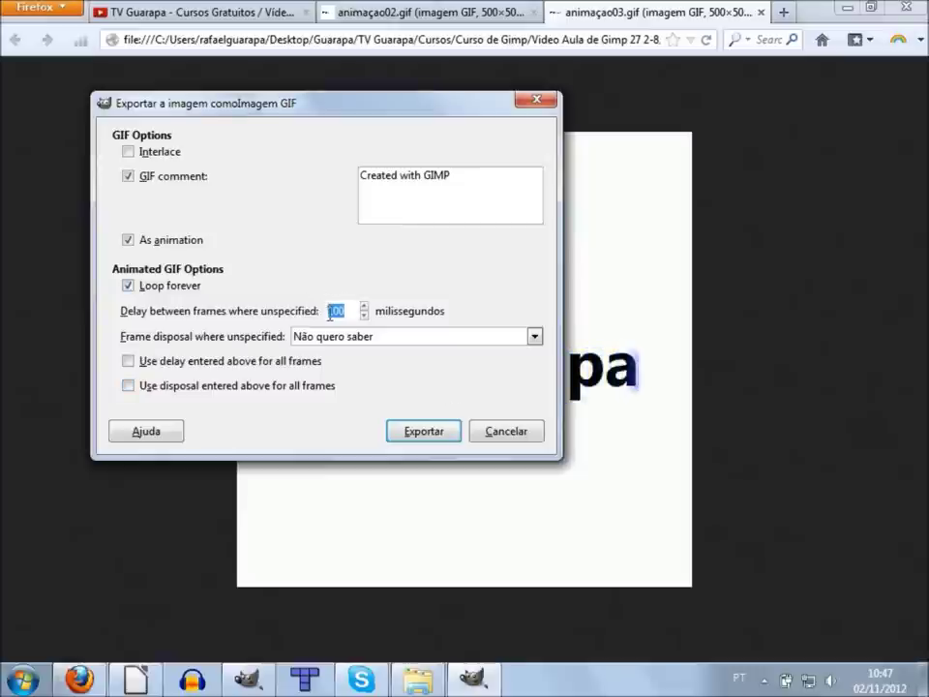
key("Escape")
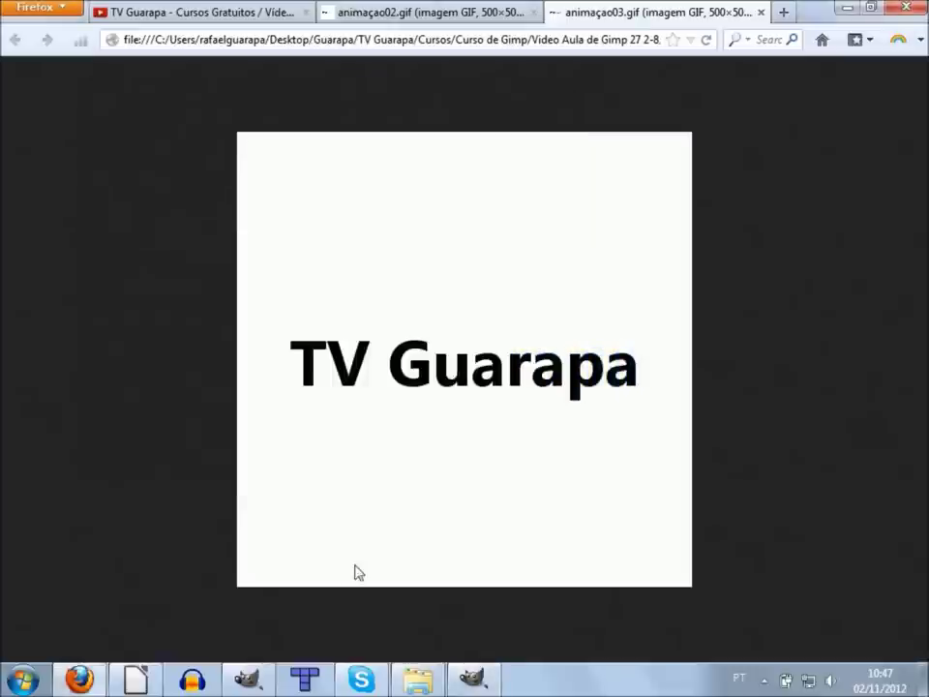
left_click(247, 678)
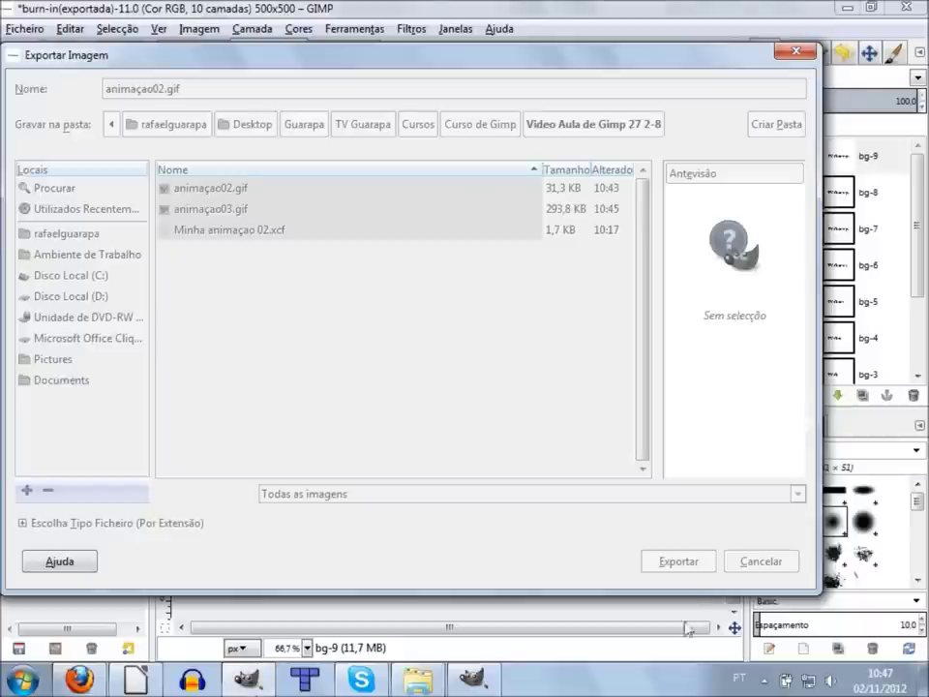
key("Return")
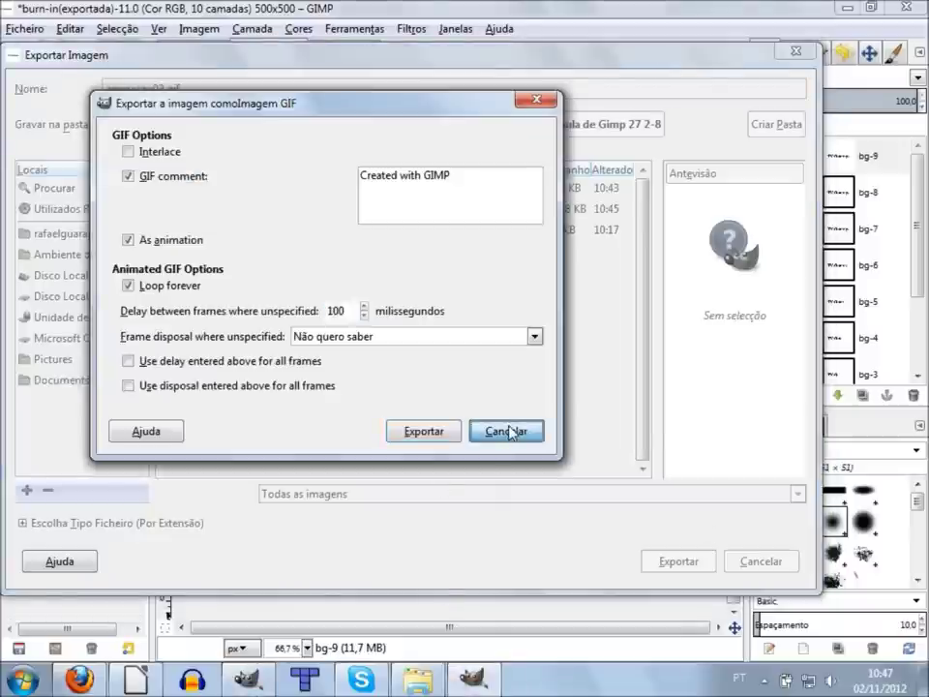
left_click(504, 432)
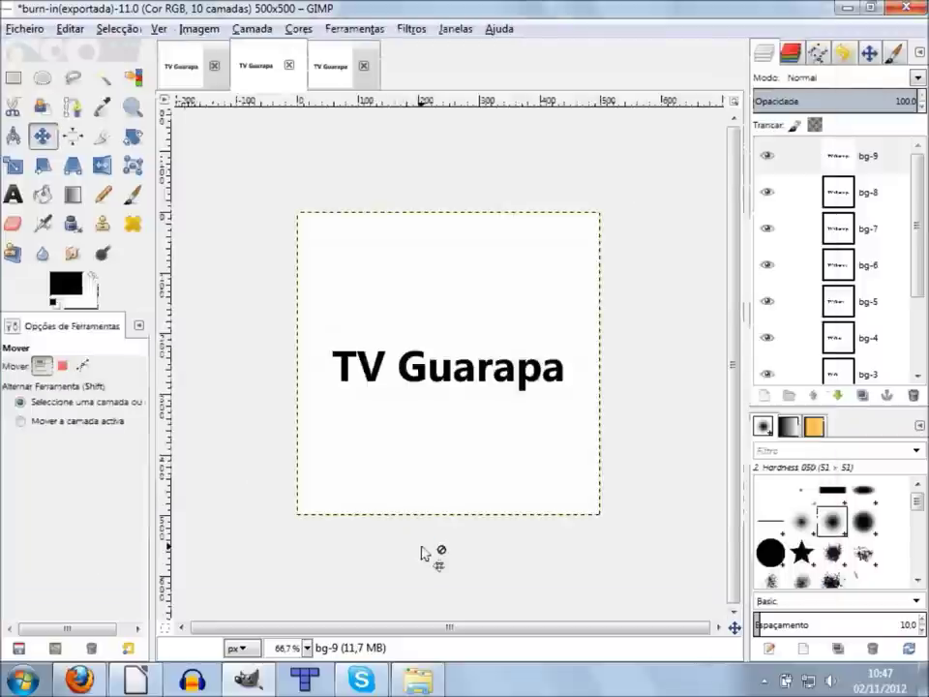
Step: Cycle through the open image tabs, ending on the 10-layer burn-in image
left_click(184, 66)
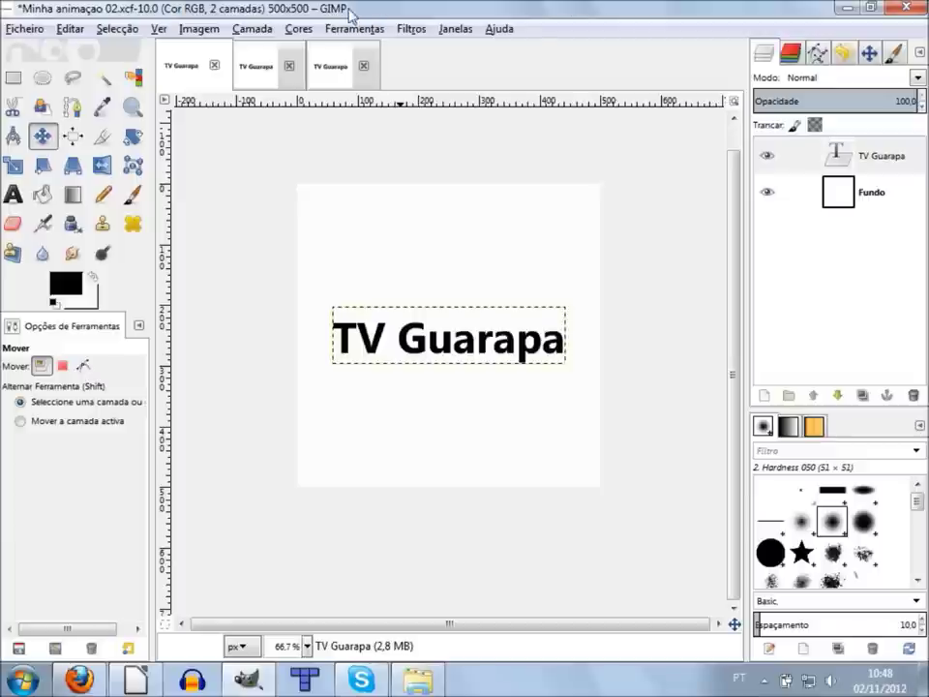
left_click(264, 60)
left_click(337, 69)
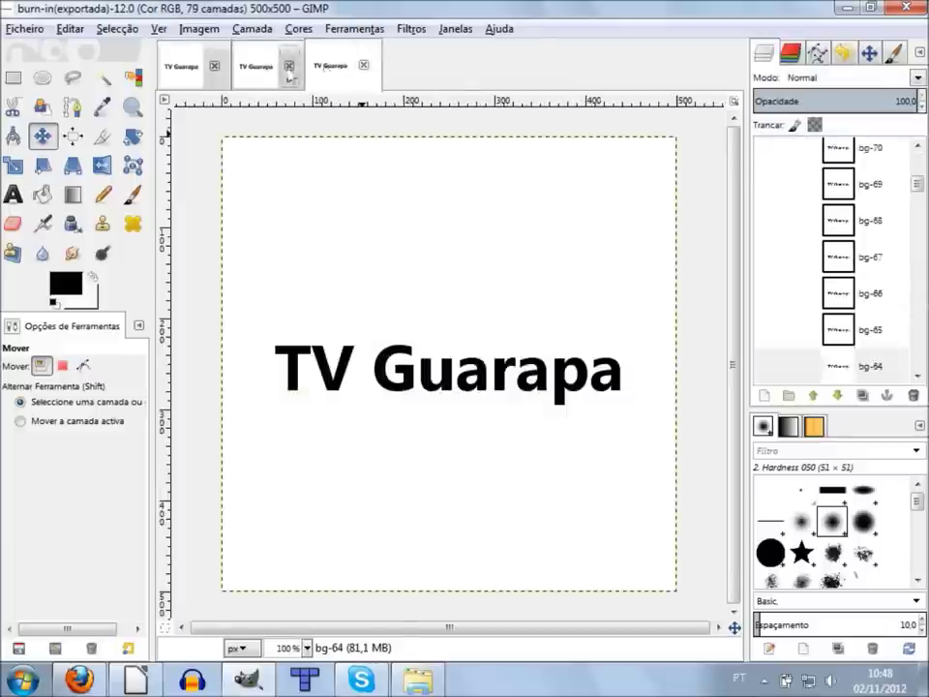
left_click(265, 62)
Step: Cancel the export and open Filtros > Animação > Descolorações de Animação
key("ctrl+shift+e")
left_click(410, 30)
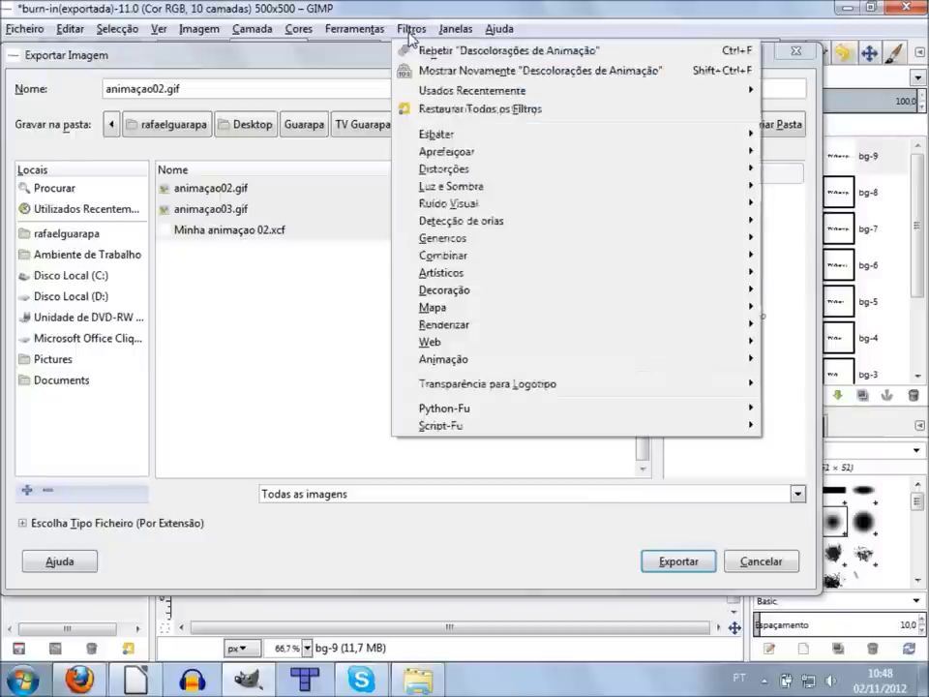
key("Escape")
left_click(738, 571)
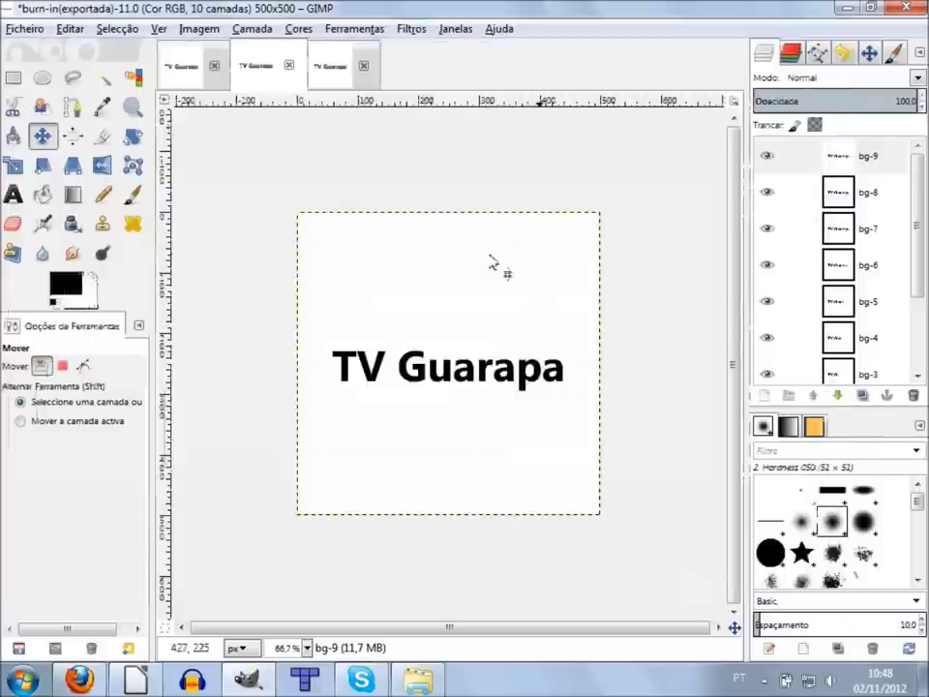
left_click(392, 30)
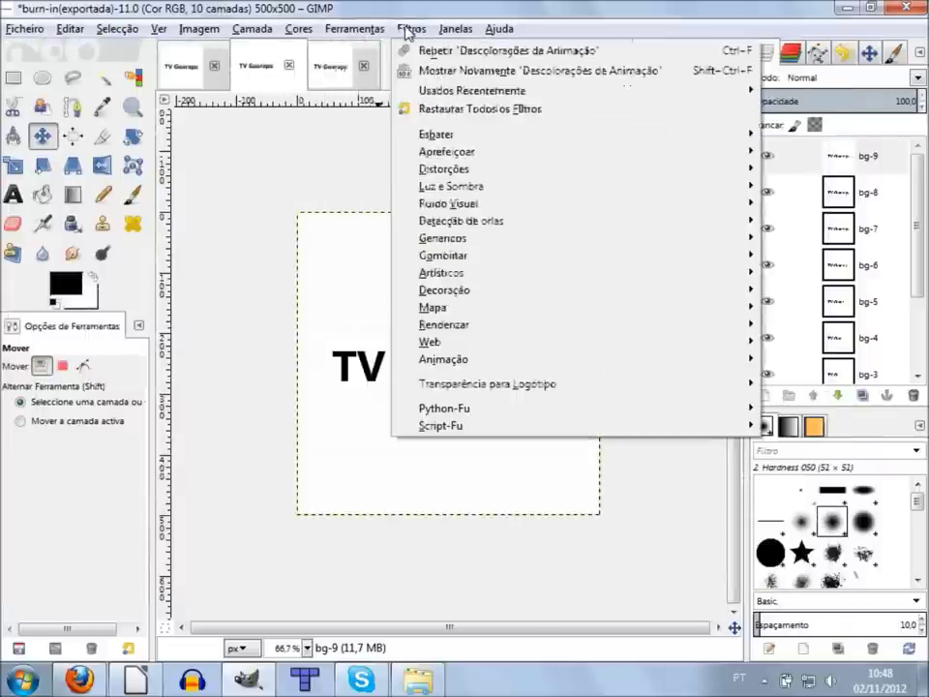
mouse_move(443, 359)
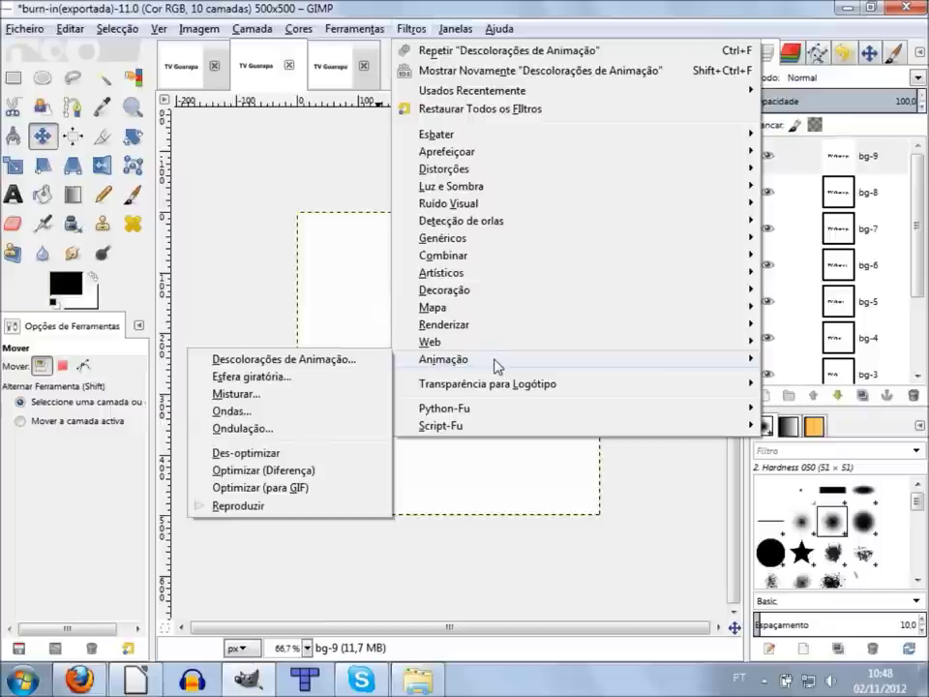
left_click(356, 361)
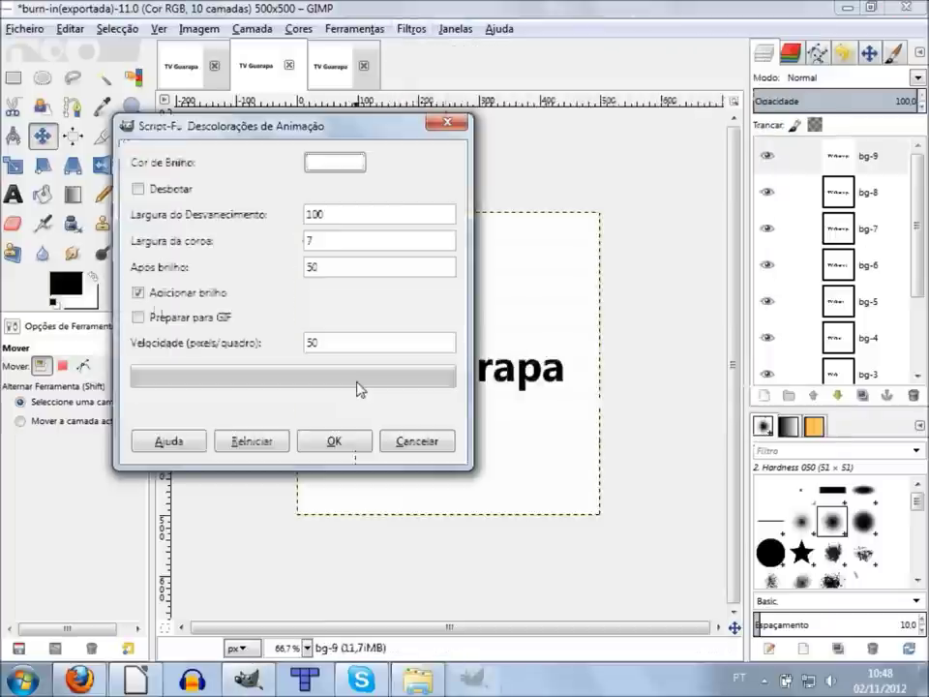
Step: Cancel the Descolorações de Animação dialog and switch to the two-layer Minha animaçao 02.xcf image
left_click(340, 339)
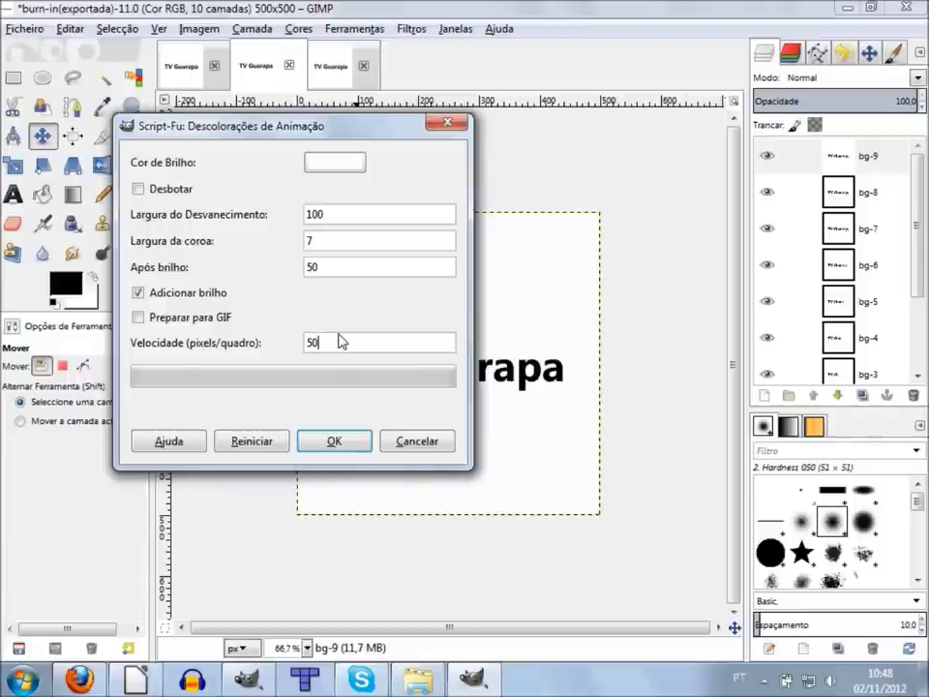
left_click(431, 441)
left_click(192, 86)
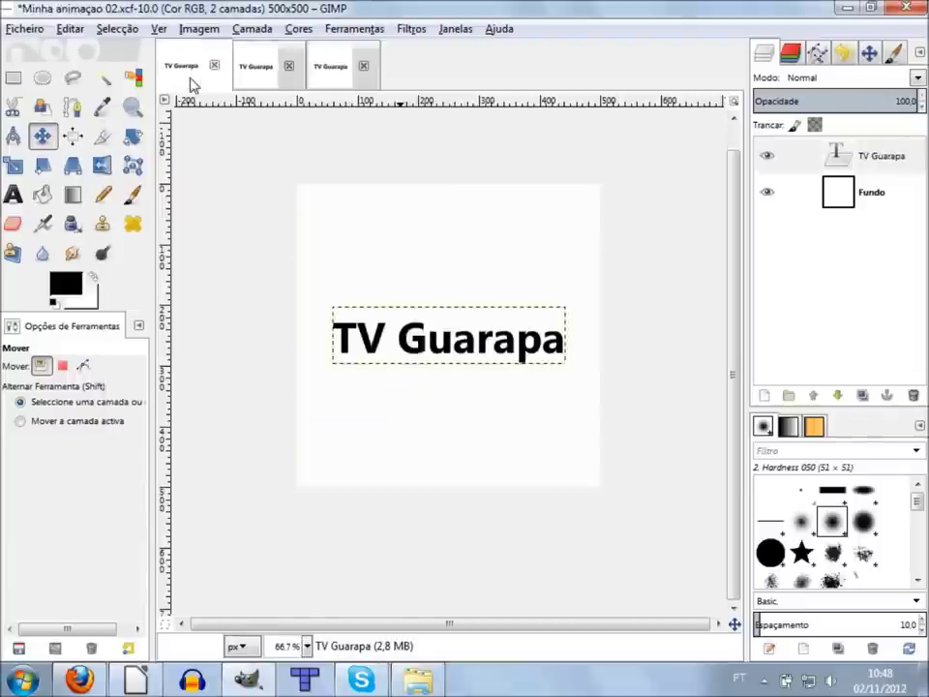